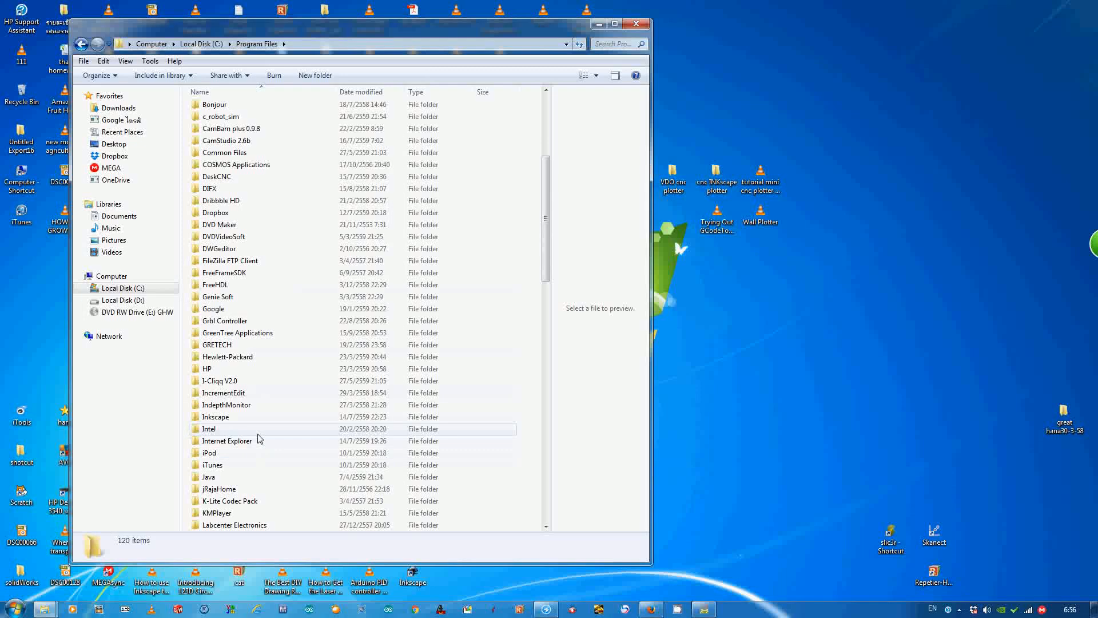
- Open the share\extensions folder inside the Inkscape program folder and move its window aside to uncover the desktop folders
double_click(268, 419)
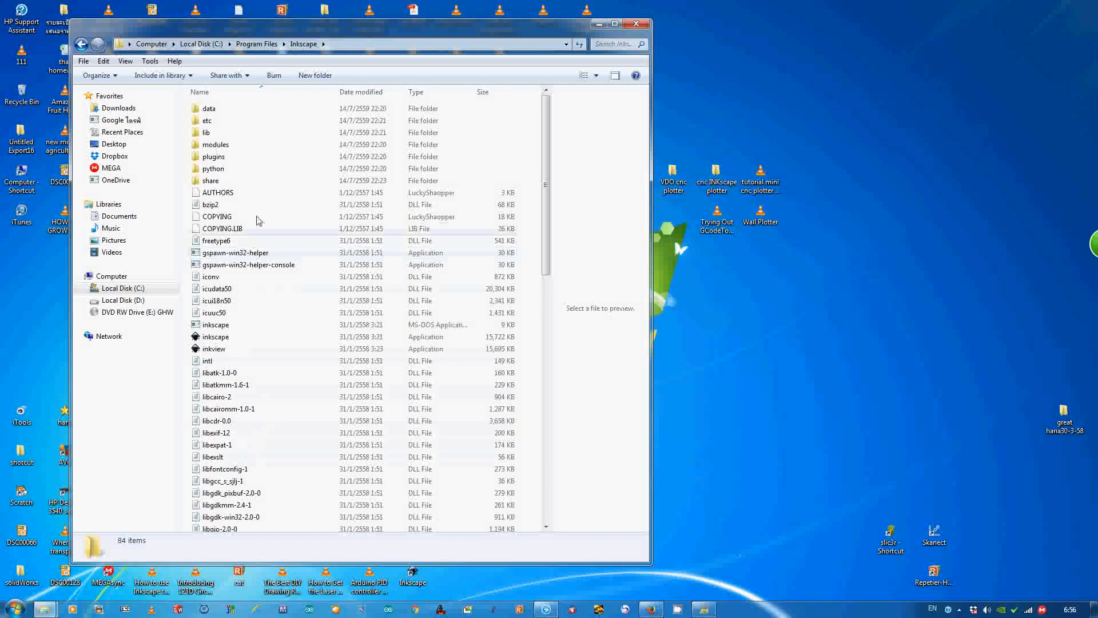
double_click(266, 180)
double_click(266, 145)
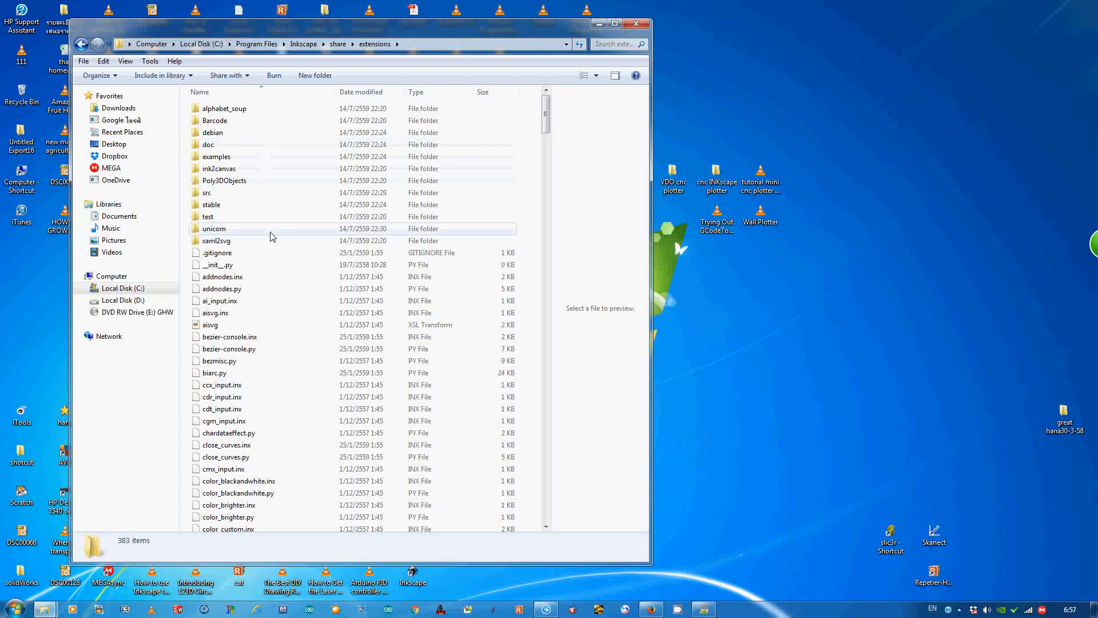
left_click_drag(400, 30, 356, 26)
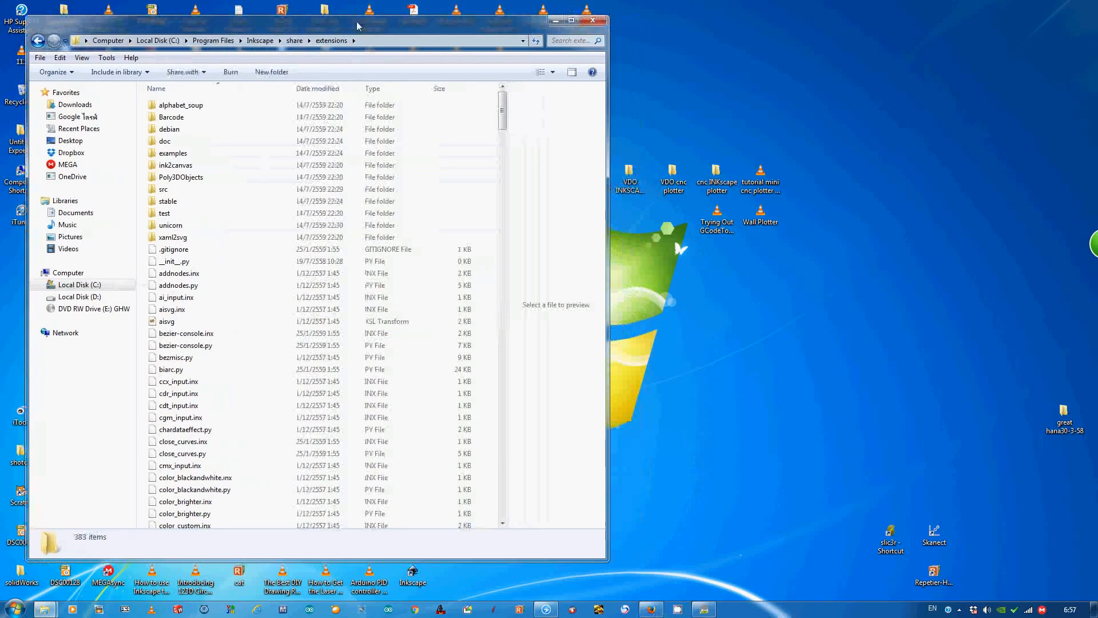
- Open the desktop folder cnc INKscape plotter beside it and go to gcodetools-master inside the Thai-named subfolder ending in 2
double_click(716, 177)
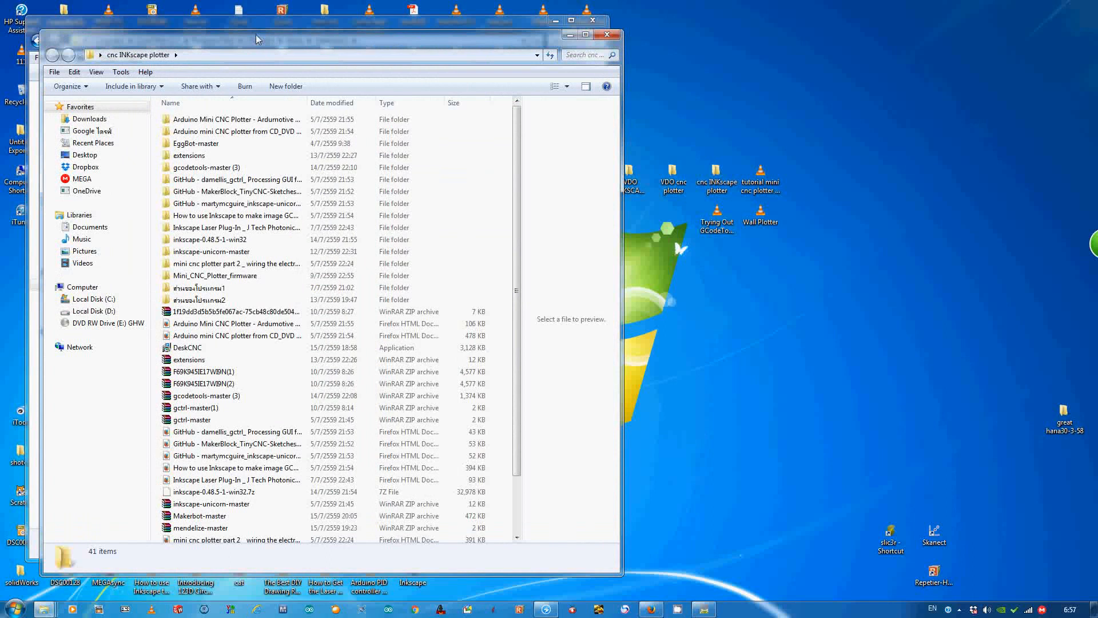
key("super+Right")
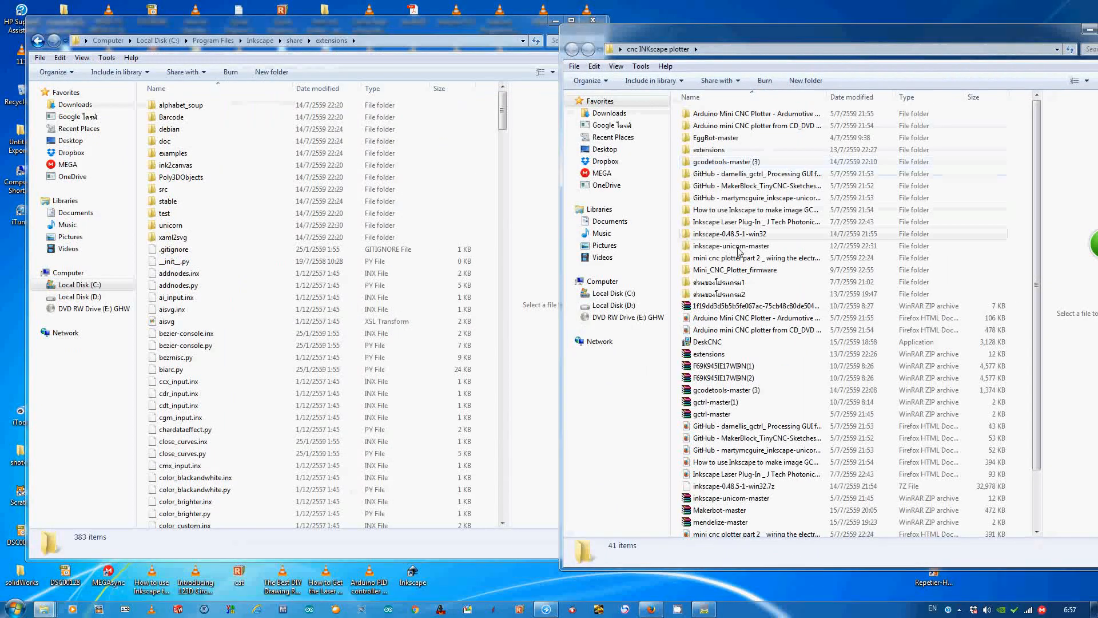
double_click(743, 293)
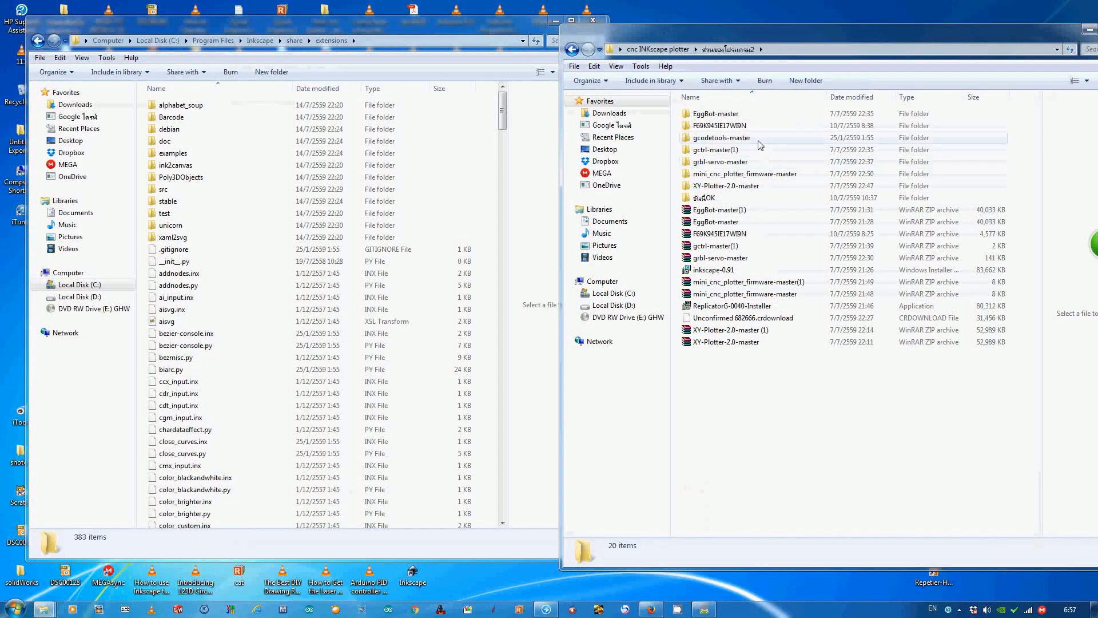
double_click(727, 138)
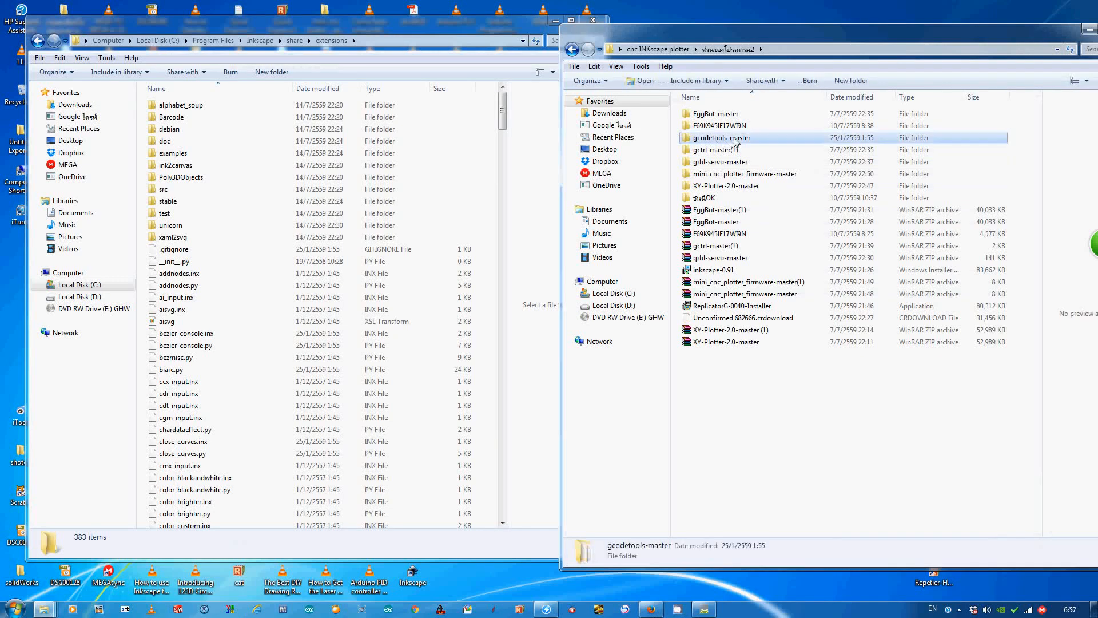
- Copy all gcodetools-master items into Inkscape's extensions folder, merging existing folders and skipping all file conflicts, and close the extensions window
left_click_drag(740, 389, 714, 115)
right_click(714, 114)
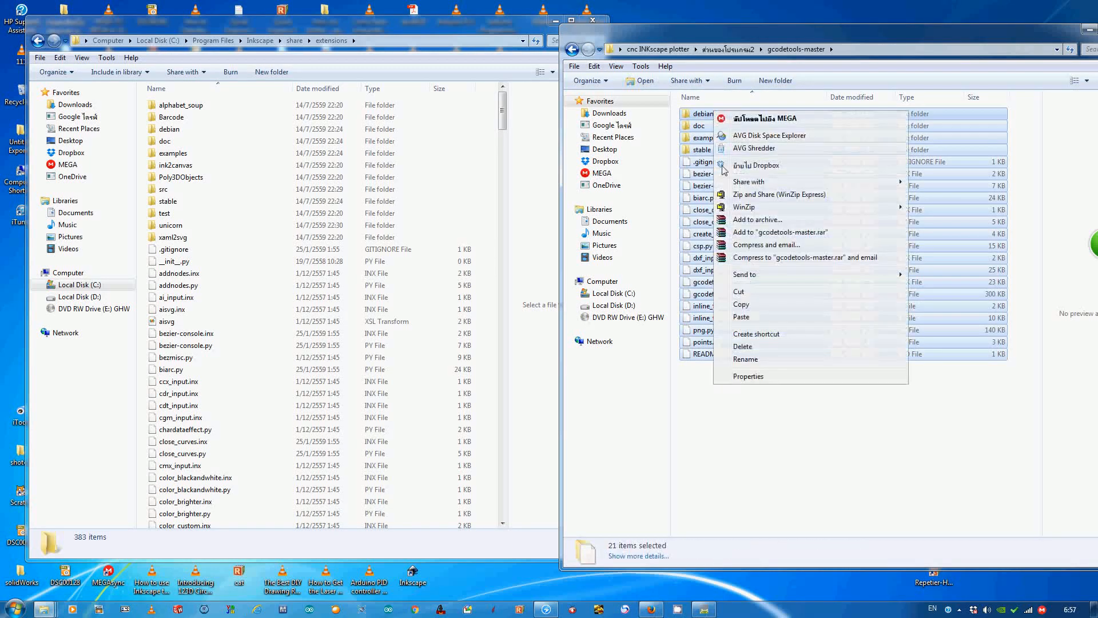
left_click(726, 294)
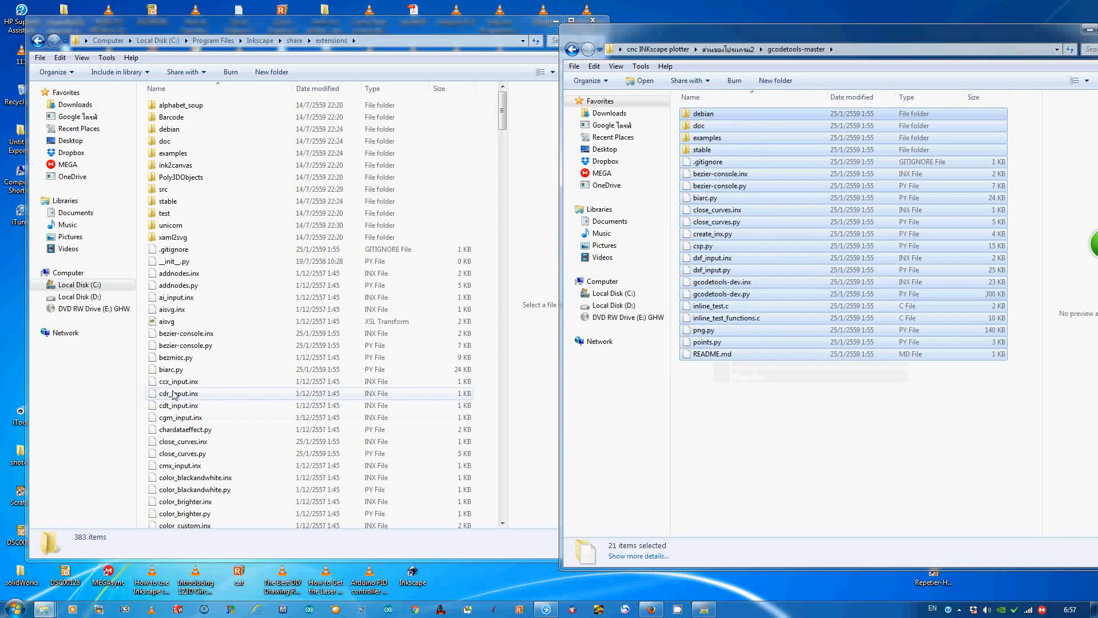
right_click(143, 380)
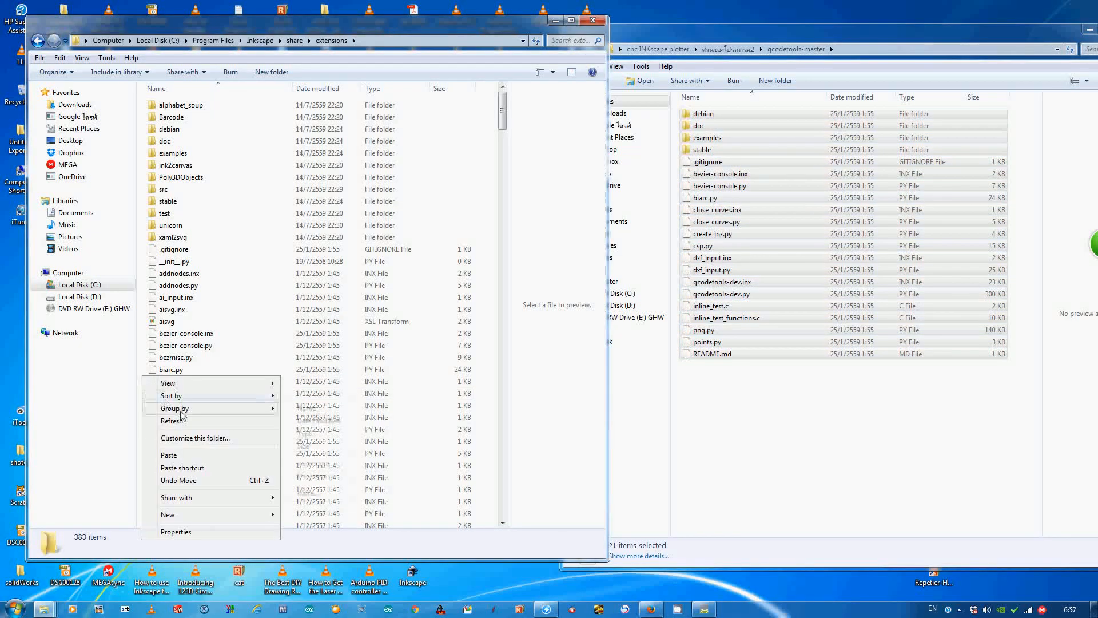
left_click(189, 455)
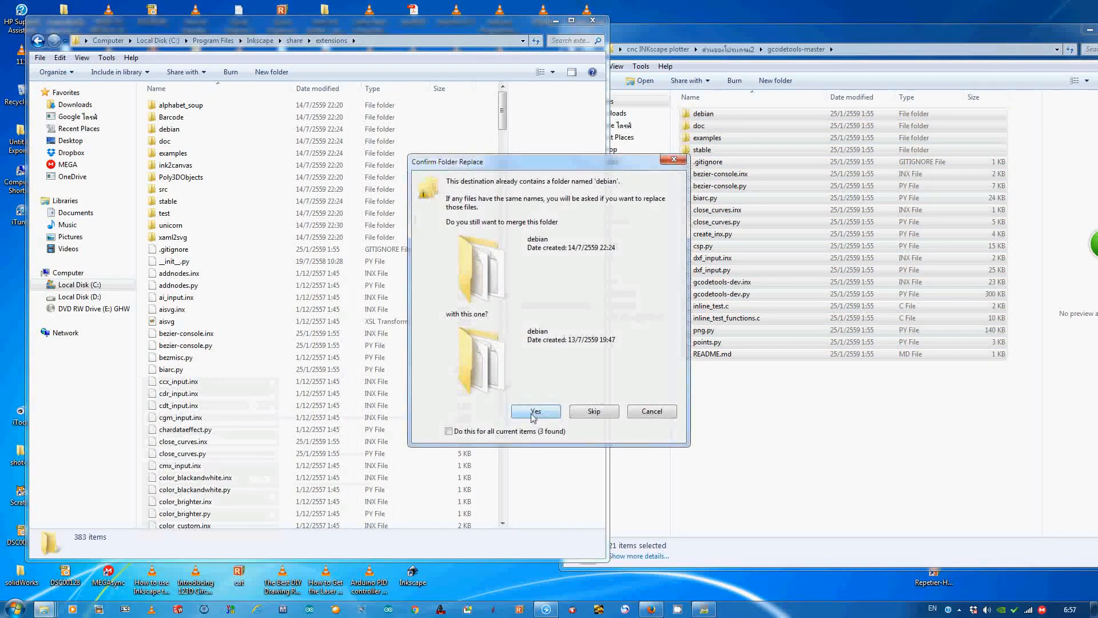
left_click(529, 413)
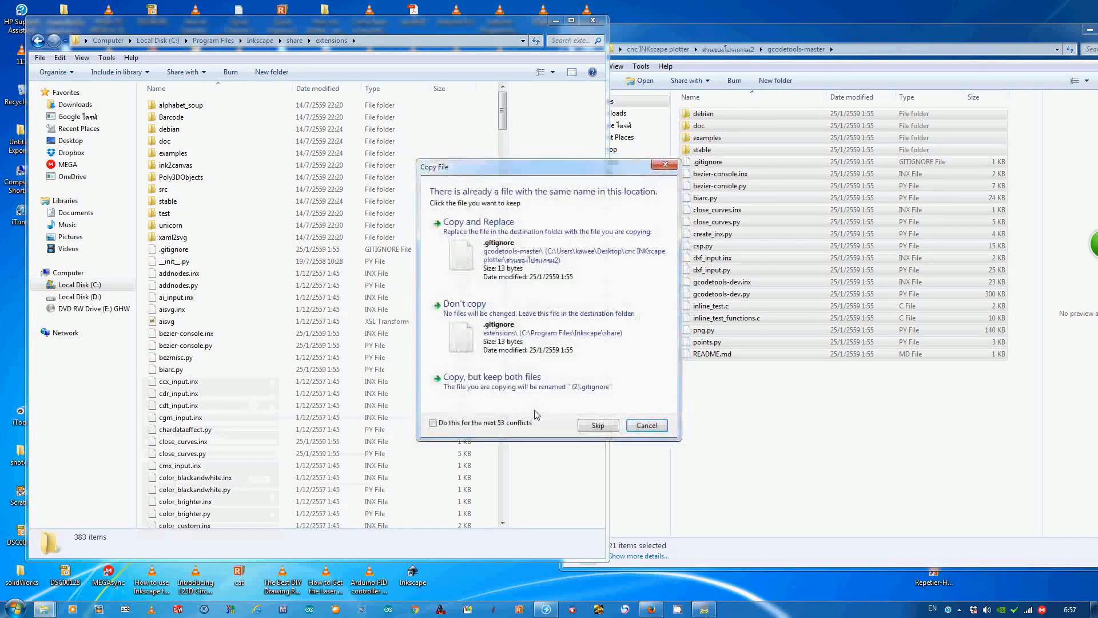
left_click(506, 426)
left_click(598, 425)
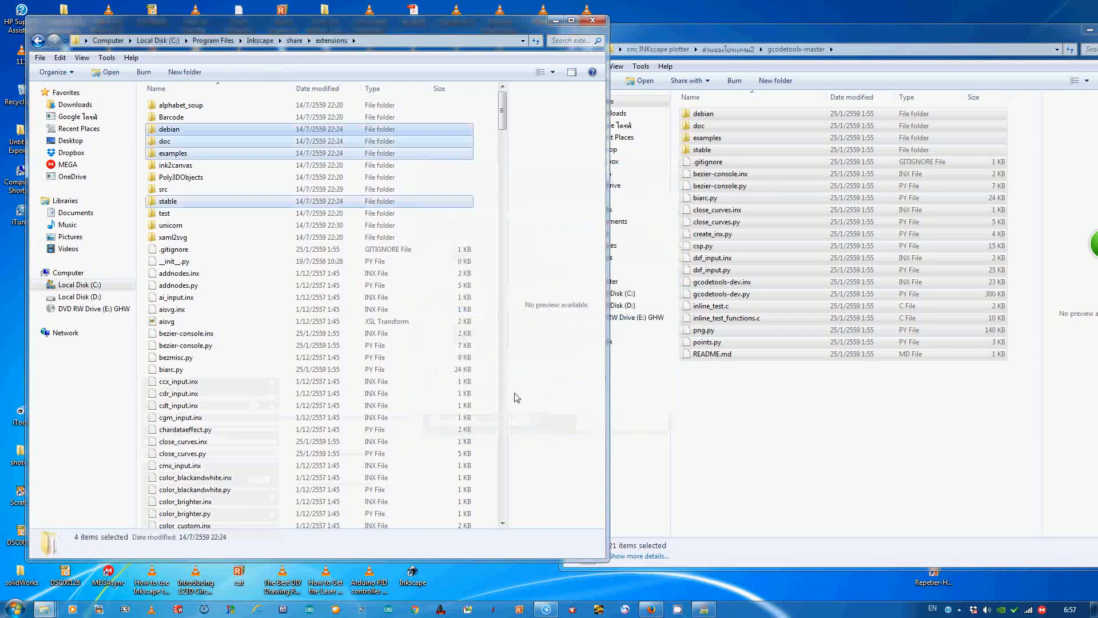
left_click(143, 309)
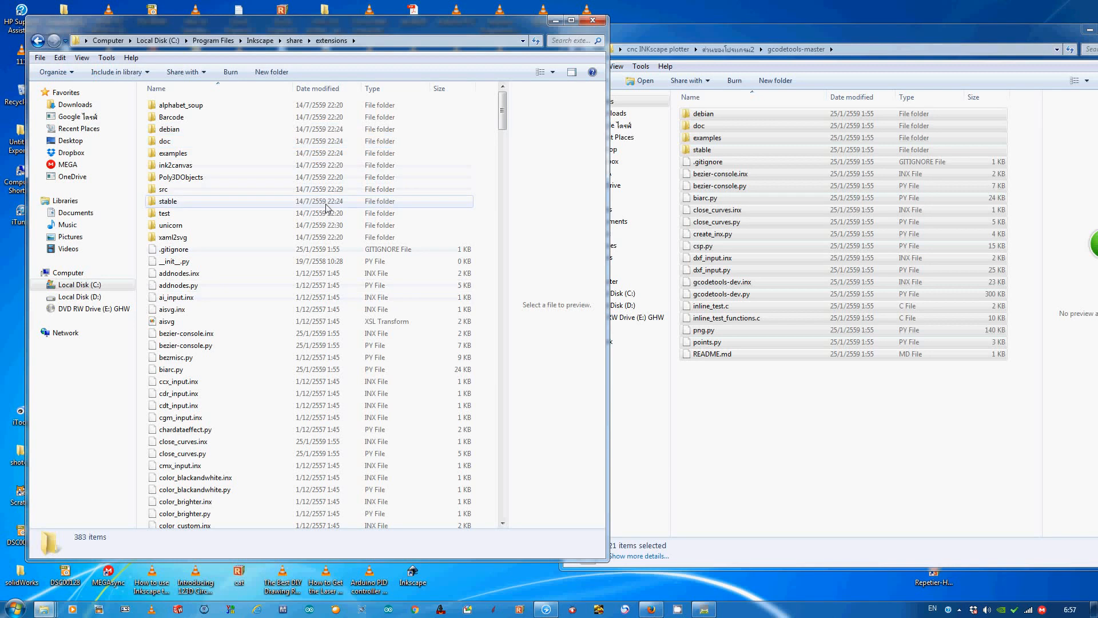
left_click_drag(239, 28, 431, 29)
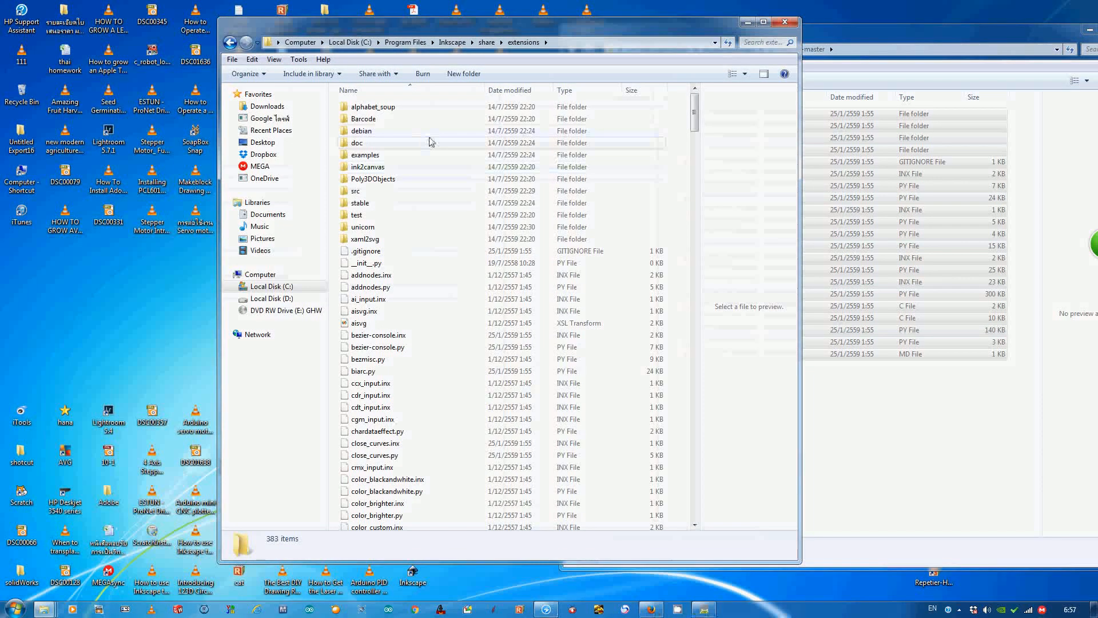
left_click(785, 22)
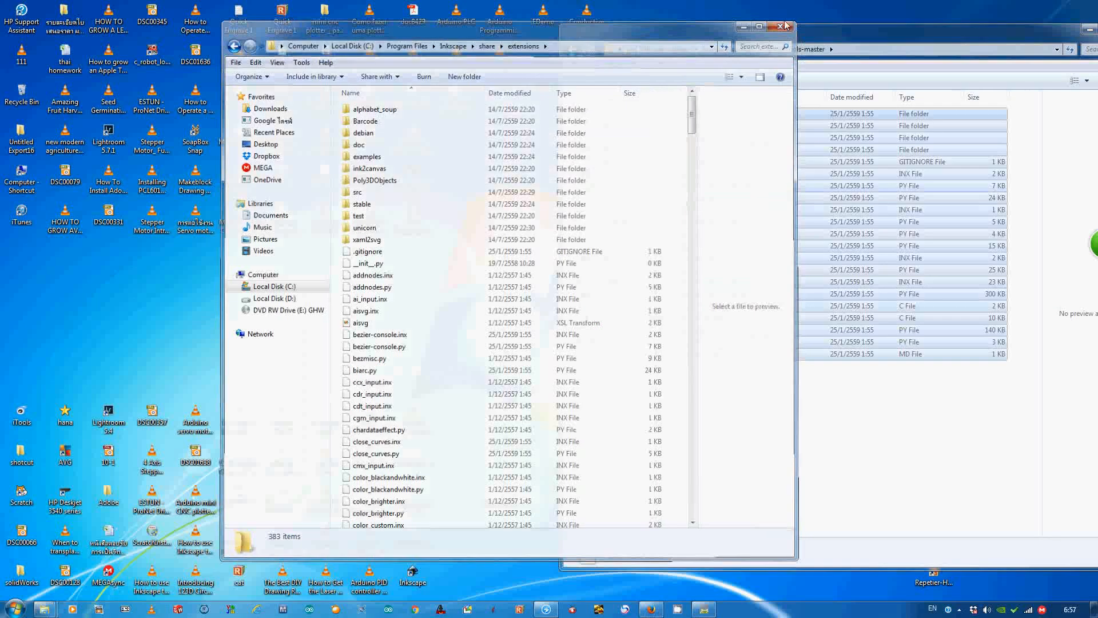
- Launch Inkscape and open the coloured Doraemon JPEG from My Pictures as an embedded image with DPI from file, in a maximized window
left_click(403, 575)
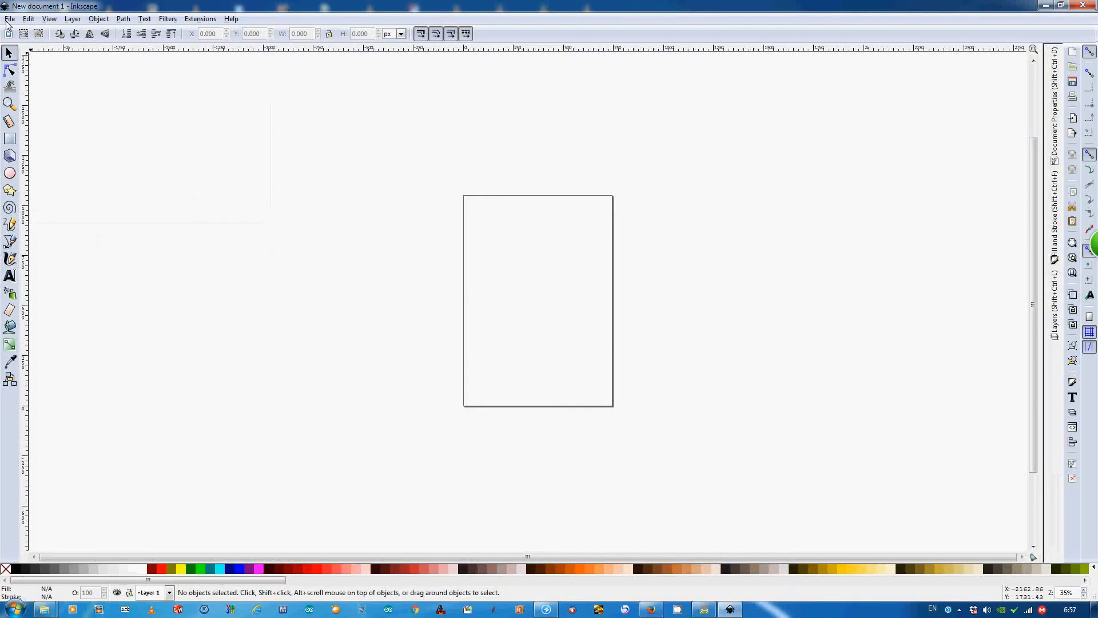
left_click(9, 20)
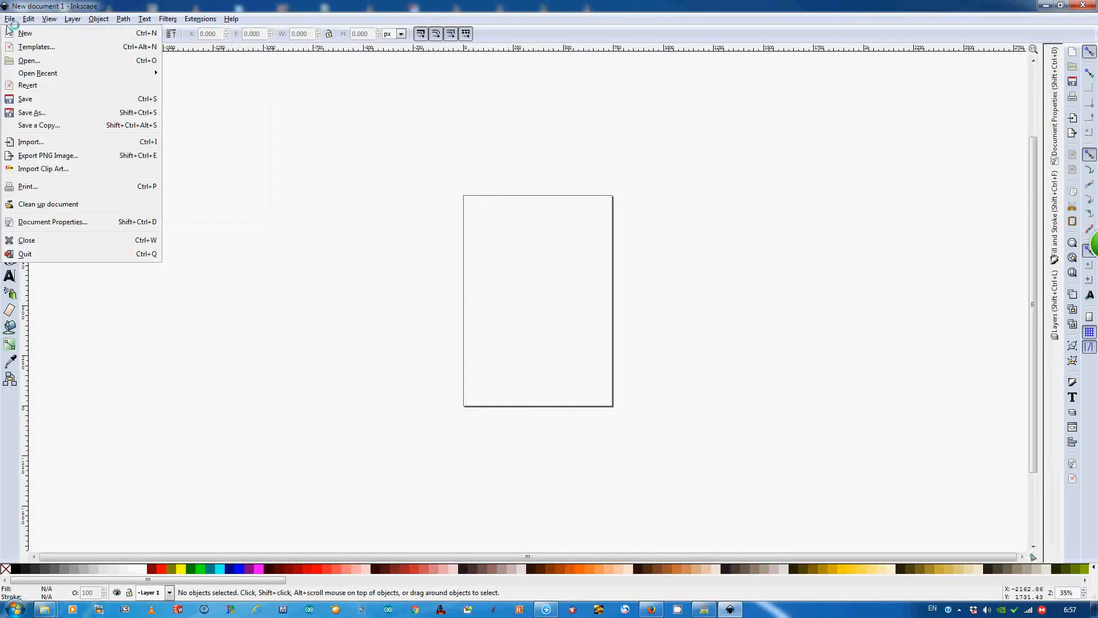
left_click(45, 58)
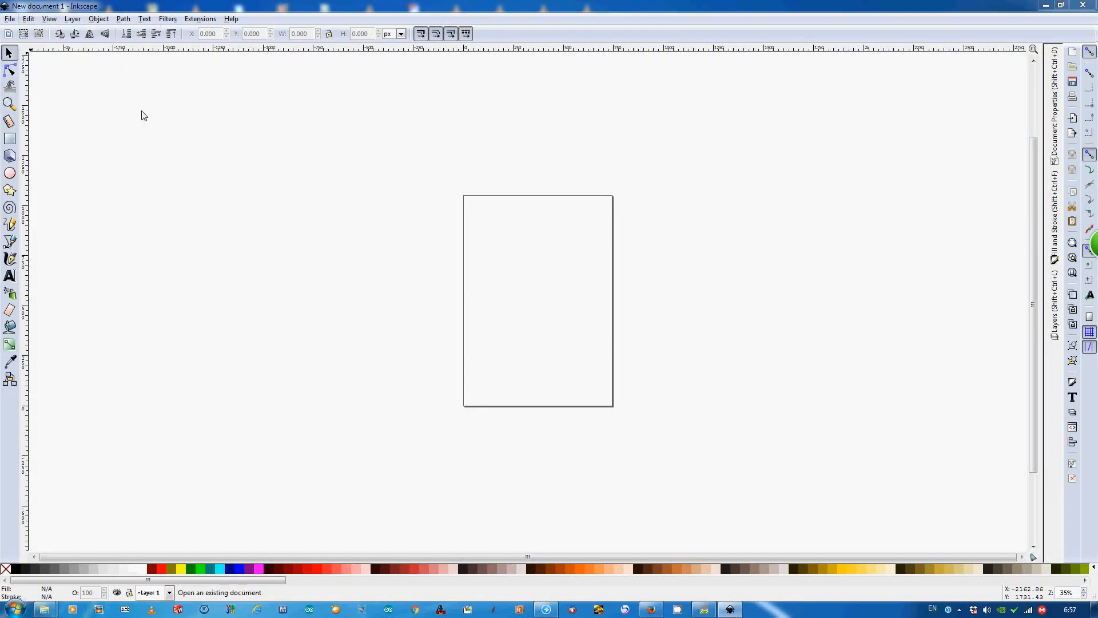
scroll(327, 204, "down", 5)
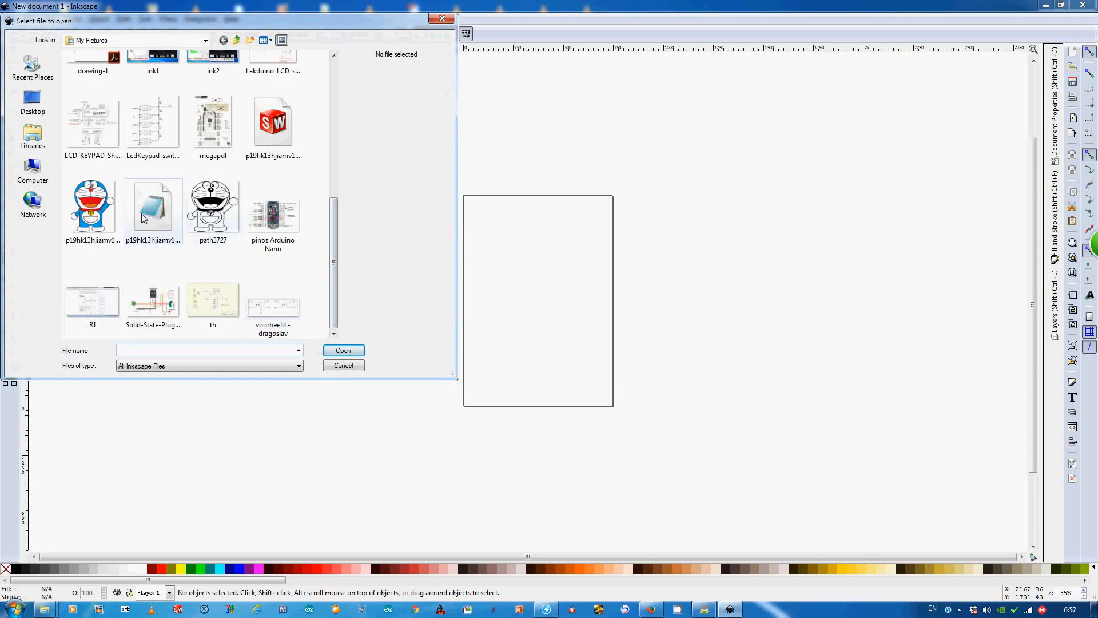
left_click(98, 218)
left_click(343, 351)
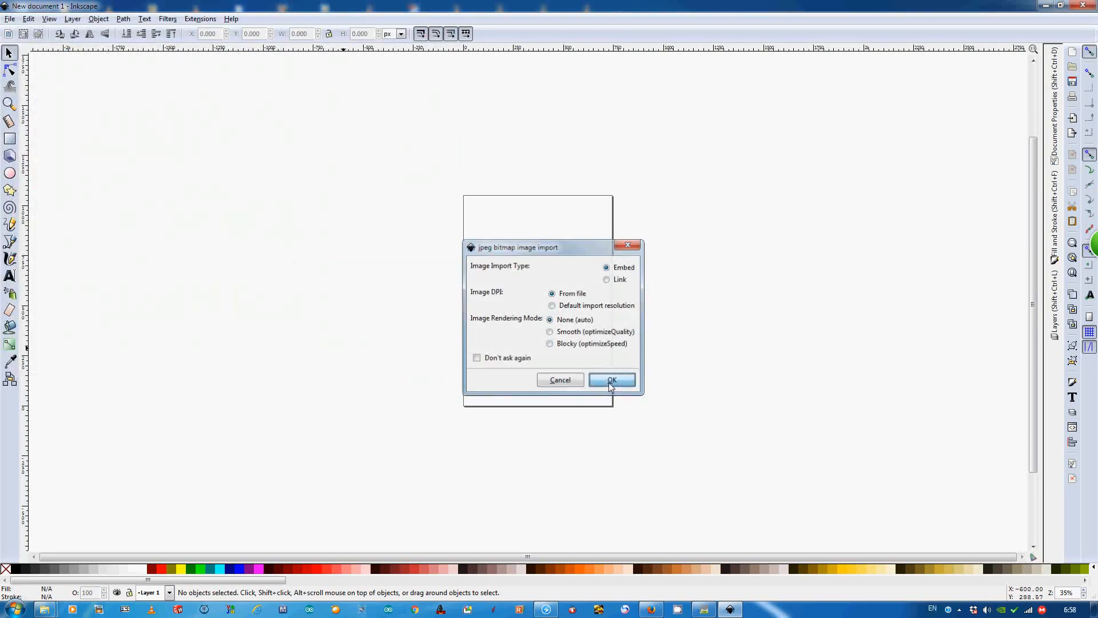
left_click(609, 383)
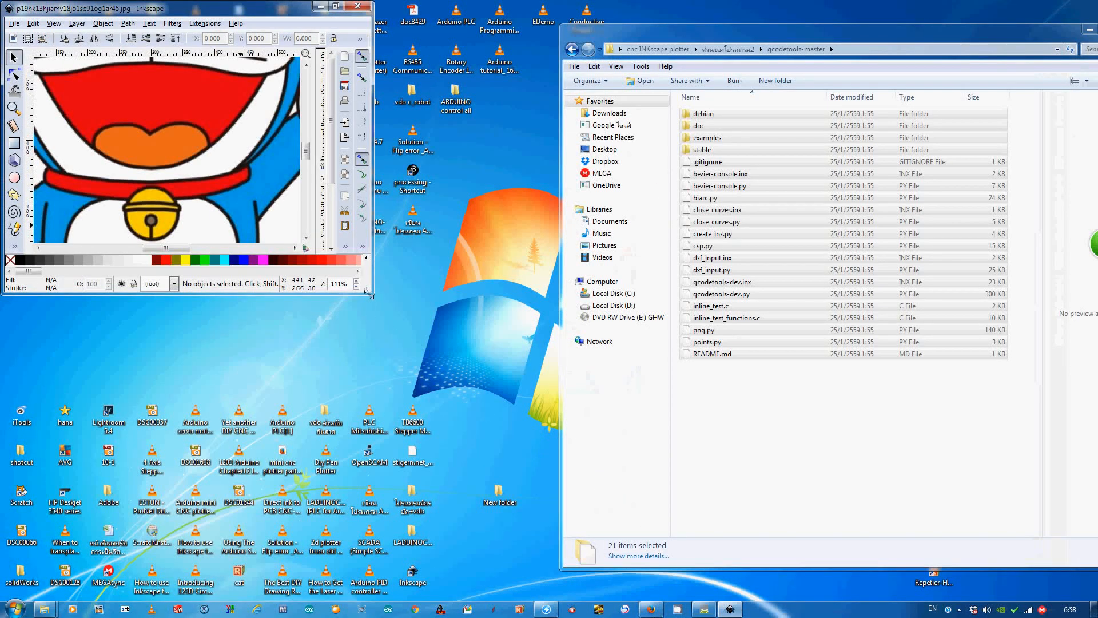
left_click_drag(331, 9, 349, 111)
left_click(341, 107)
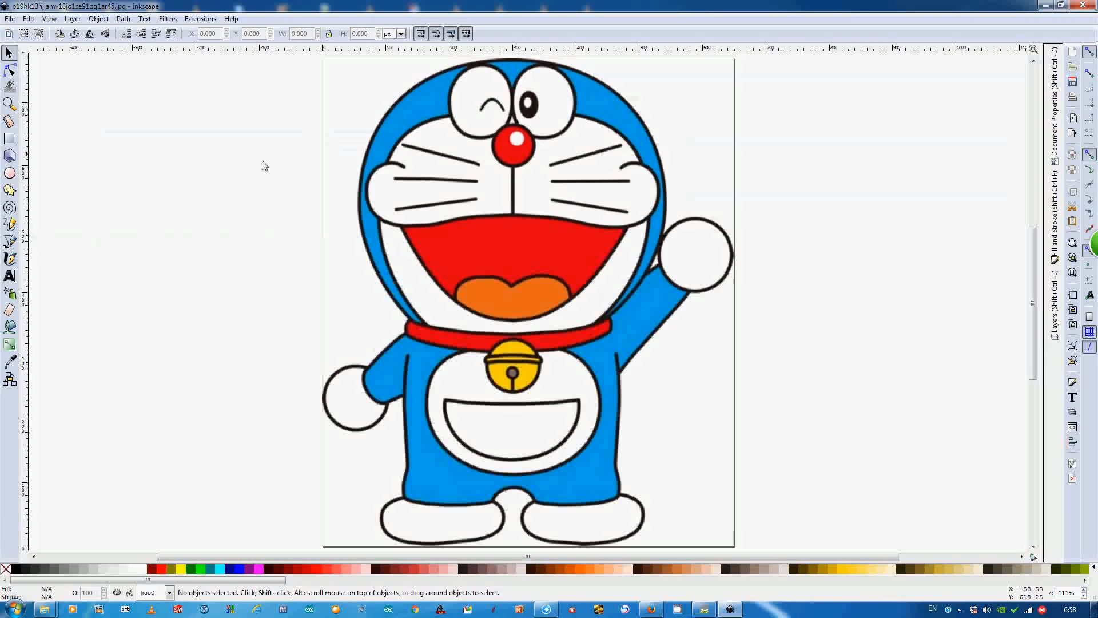
- Scale the Doraemon image down to about 74 × 84 mm in the page's lower-left corner, with millimetres as the unit
left_click(641, 162)
left_click_drag(731, 55, 490, 357)
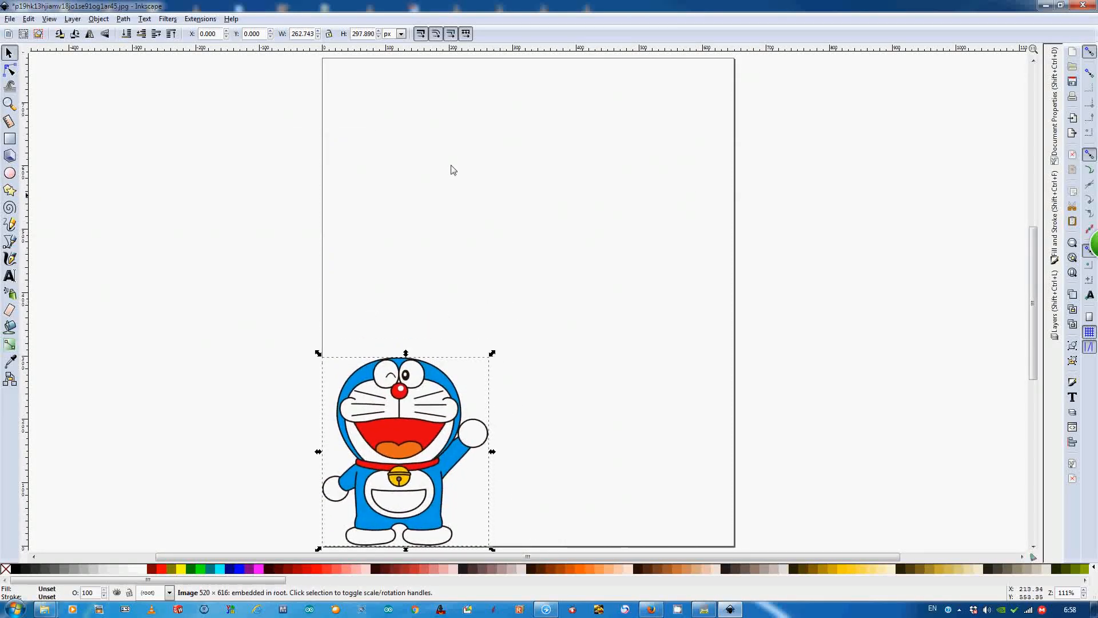
left_click(402, 33)
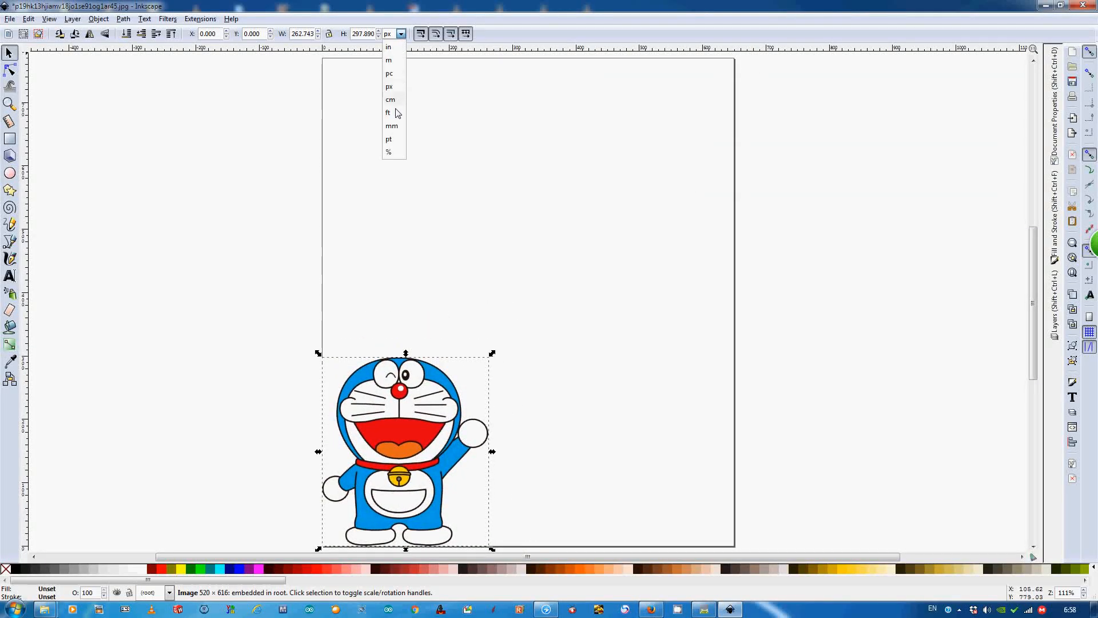
left_click(391, 127)
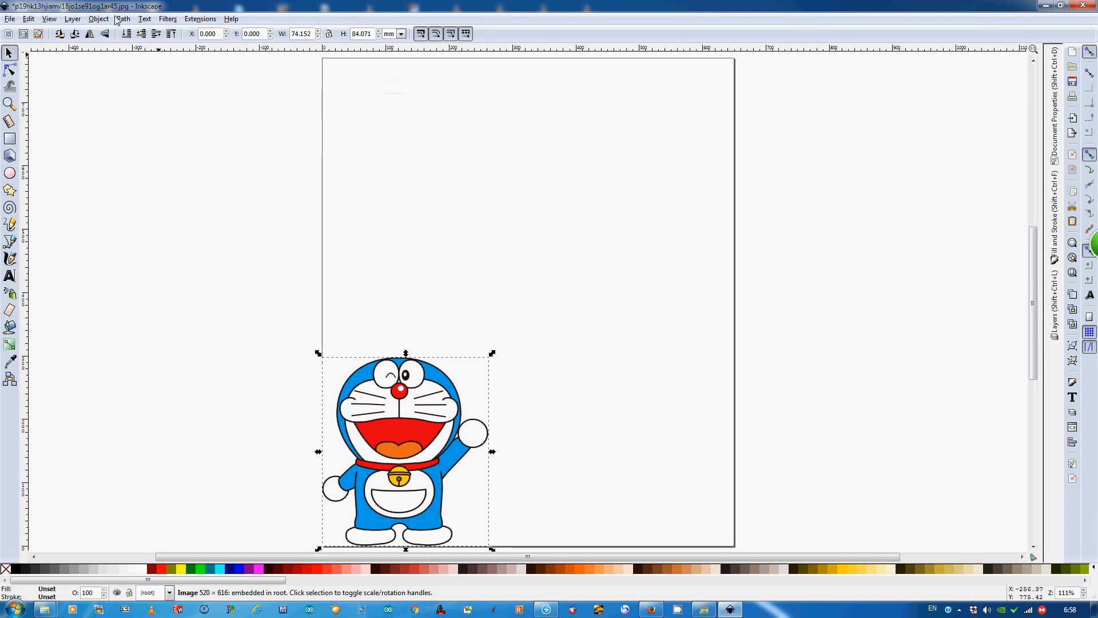
- Open Trace Bitmap for the selected image and preview the trace with Brightness cutoff at threshold 0.450
left_click(144, 21)
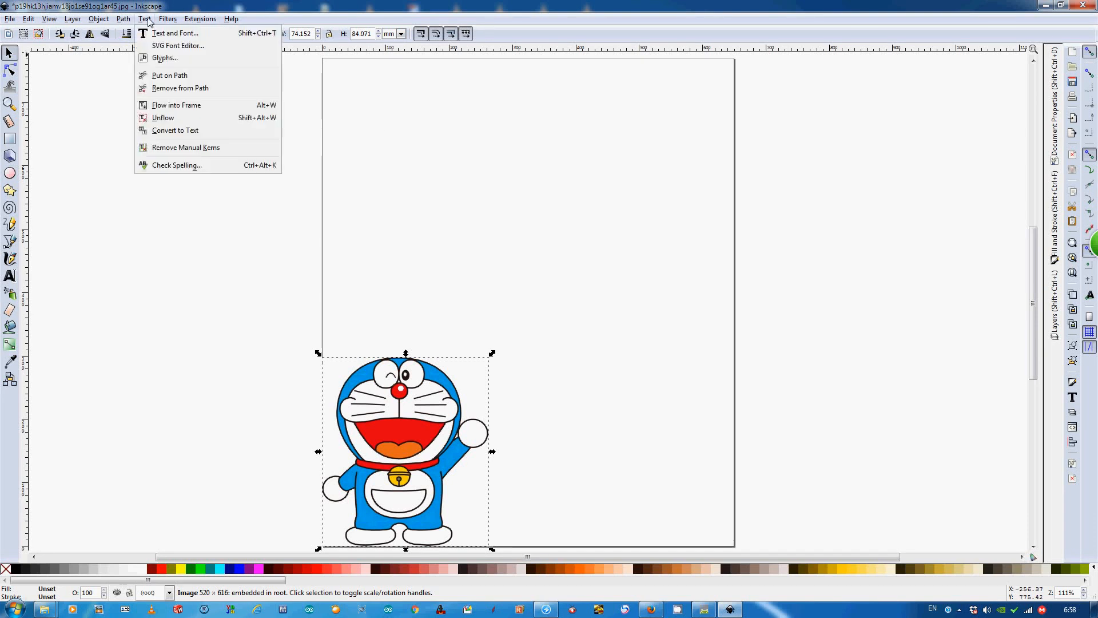
mouse_move(123, 19)
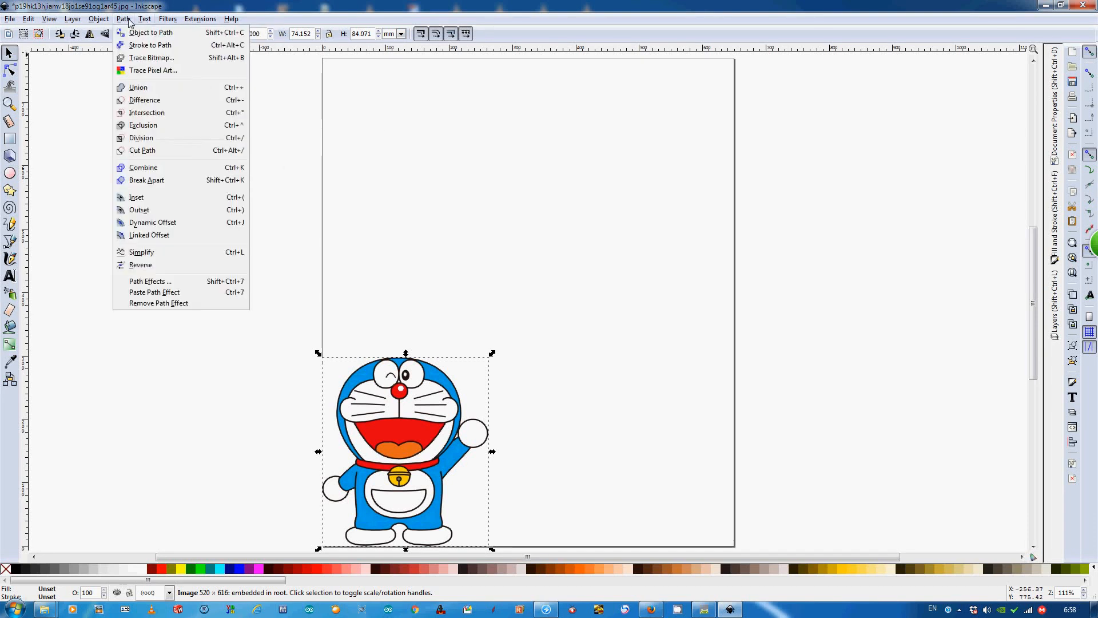
left_click(152, 57)
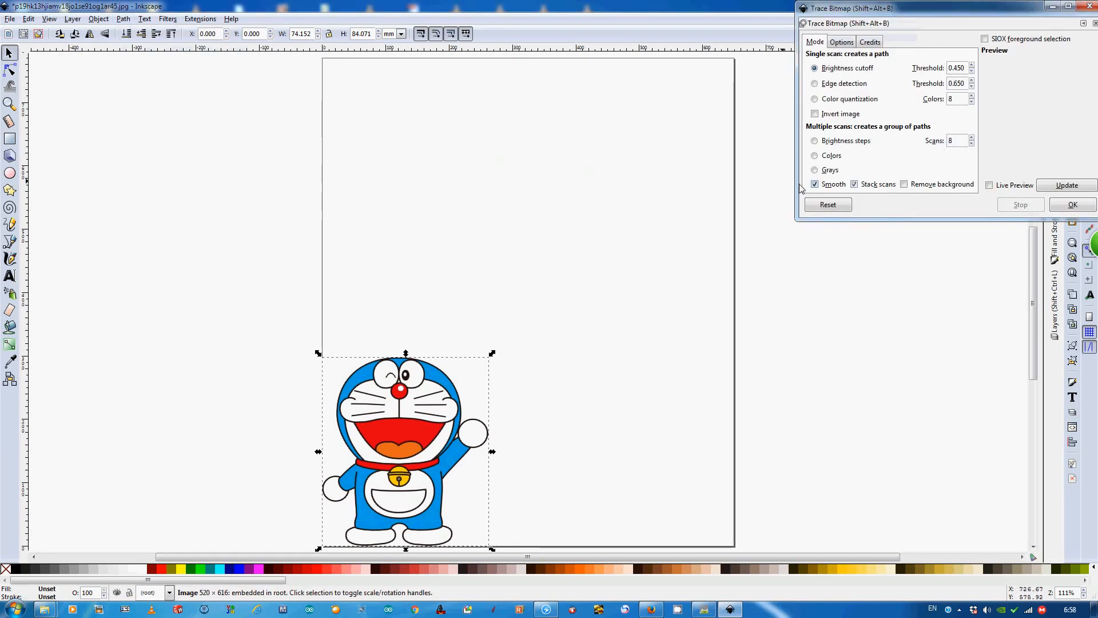
mouse_move(959, 18)
left_mouse_down()
mouse_move(772, 147)
mouse_move(722, 195)
mouse_move(762, 203)
mouse_move(803, 168)
left_mouse_up()
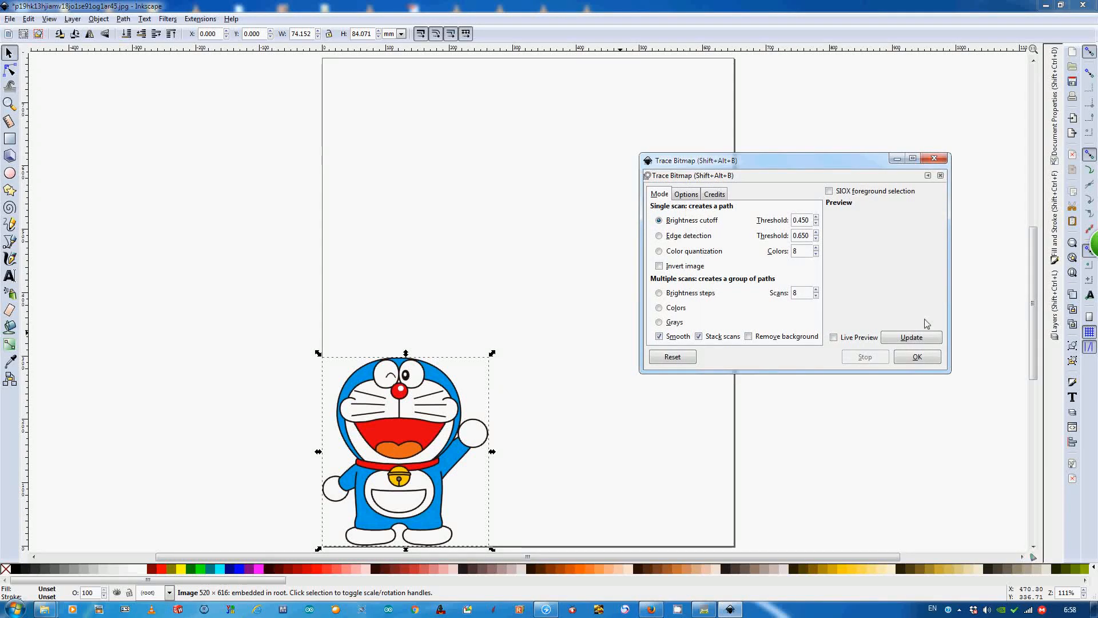
left_click(925, 338)
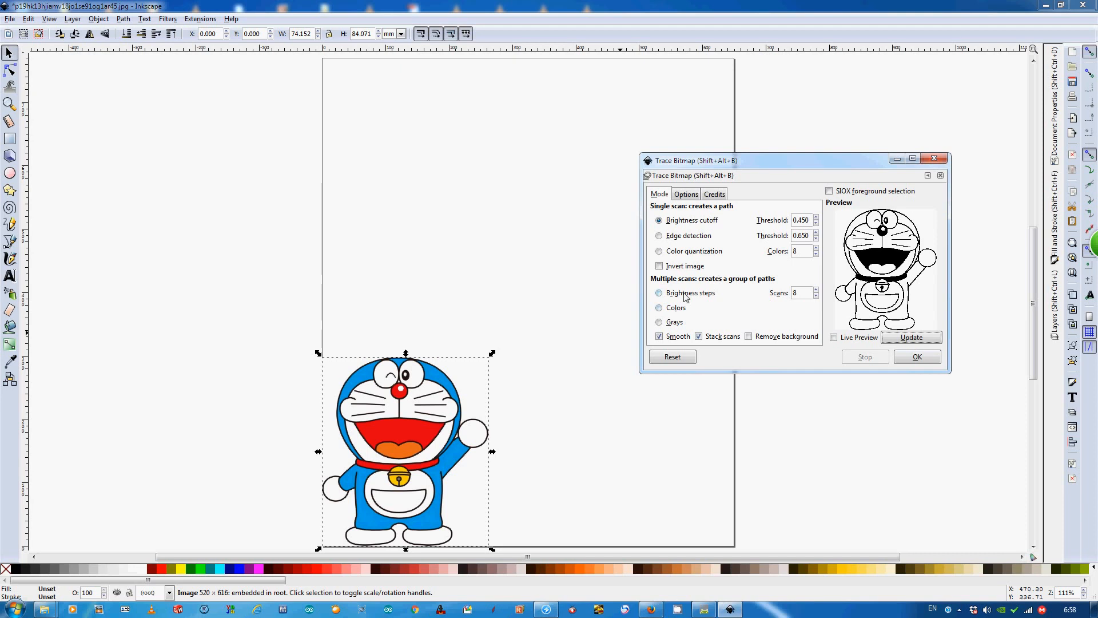
- Compare trace previews of the Doraemon image using the Brightness steps, Edge detection and Color quantization modes
left_click(685, 294)
left_click(921, 338)
left_click(695, 236)
left_click(908, 338)
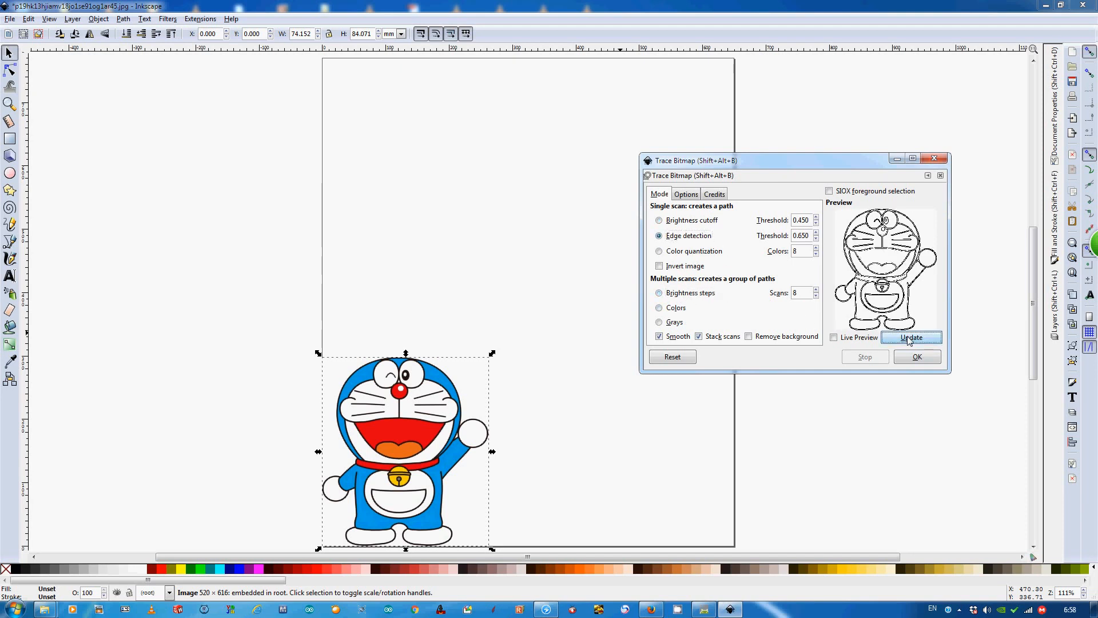
left_click(705, 252)
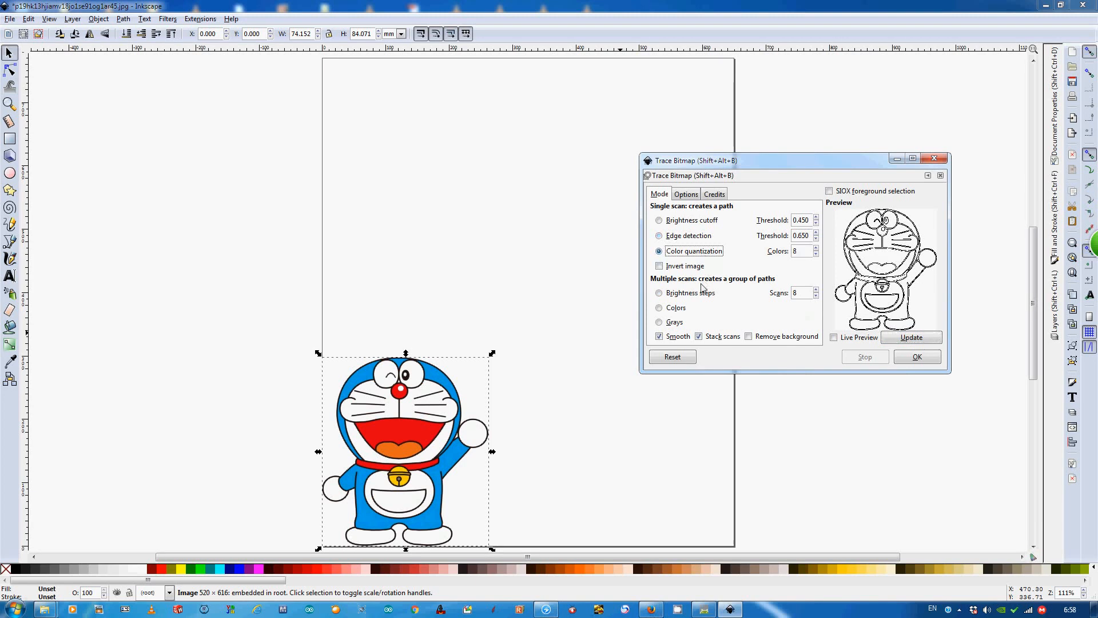
left_click(912, 339)
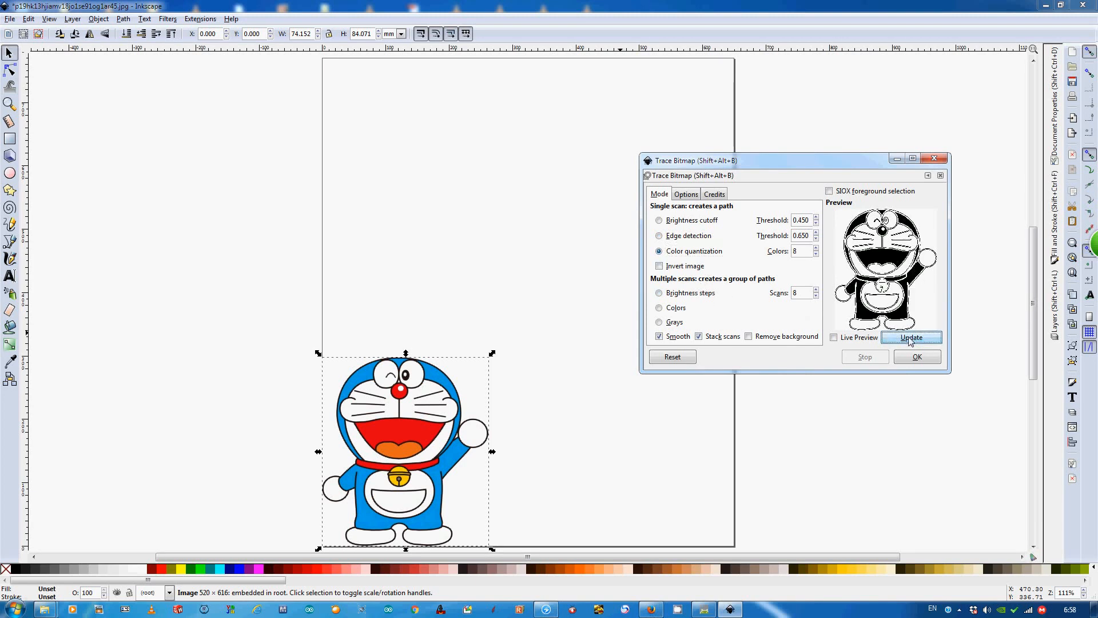
left_click(692, 294)
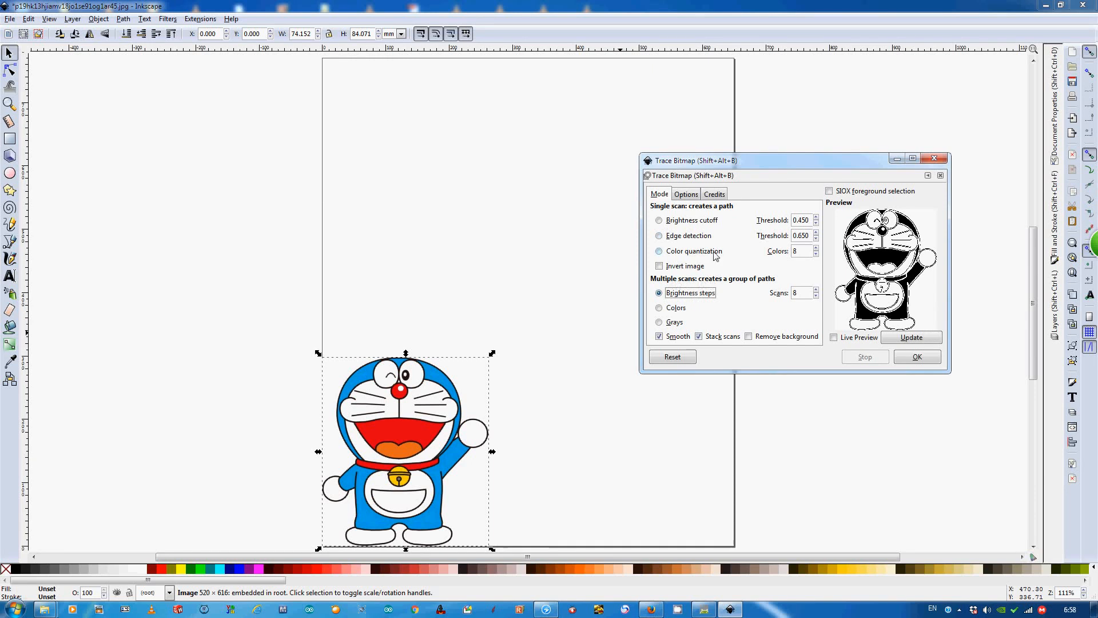
- Trace the Doraemon image with Brightness cutoff at threshold 0.450 and close Trace Bitmap
left_click(686, 223)
left_click(902, 337)
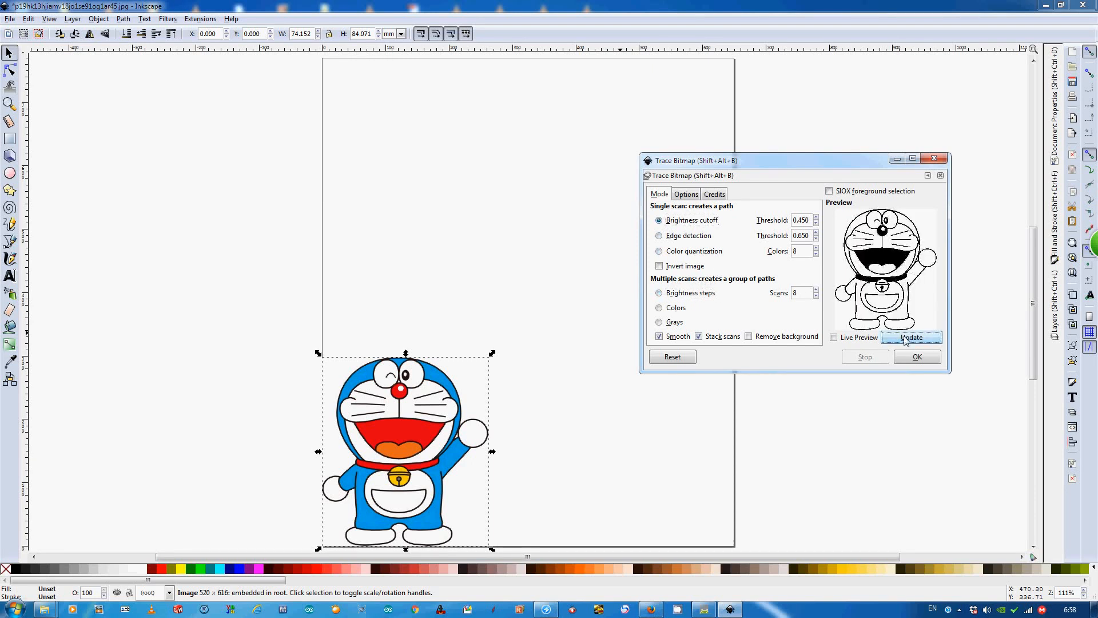
left_click(900, 359)
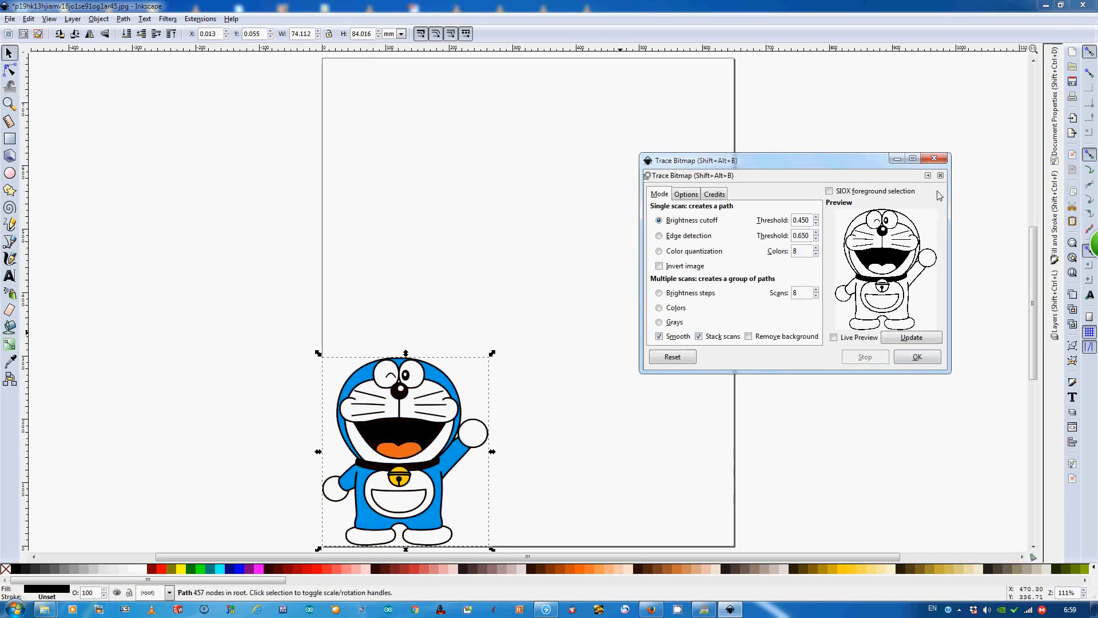
left_click(934, 158)
- Shift the traced path to about X 1.8, Y 1.6 mm and delete the original coloured image
mouse_move(423, 470)
left_mouse_down()
mouse_move(615, 467)
mouse_move(392, 454)
left_mouse_up()
left_click(435, 454)
key("Delete")
scroll(556, 440, "down", 4)
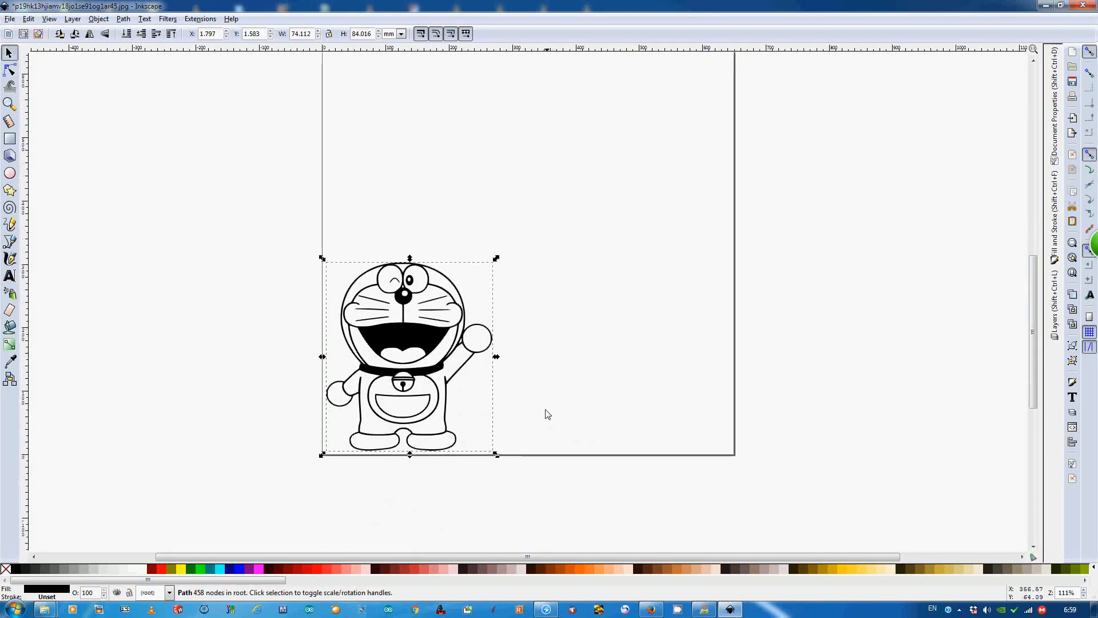
scroll(503, 251, "down", 1)
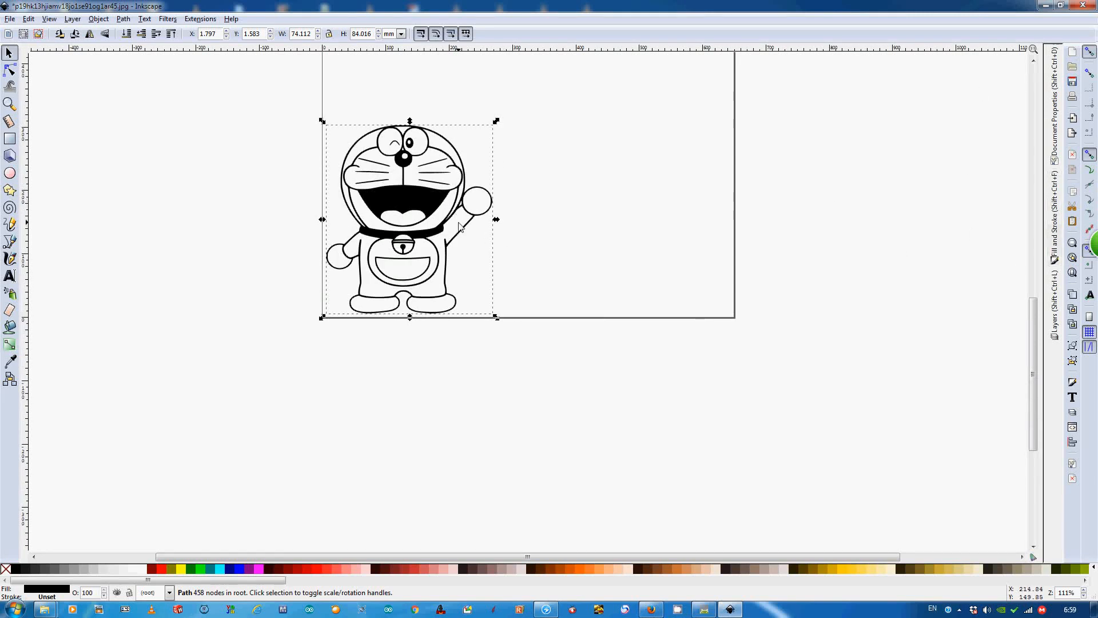
- Try Object to Path on the traced Doraemon and give it a flat black stroke with no fill
left_click(124, 20)
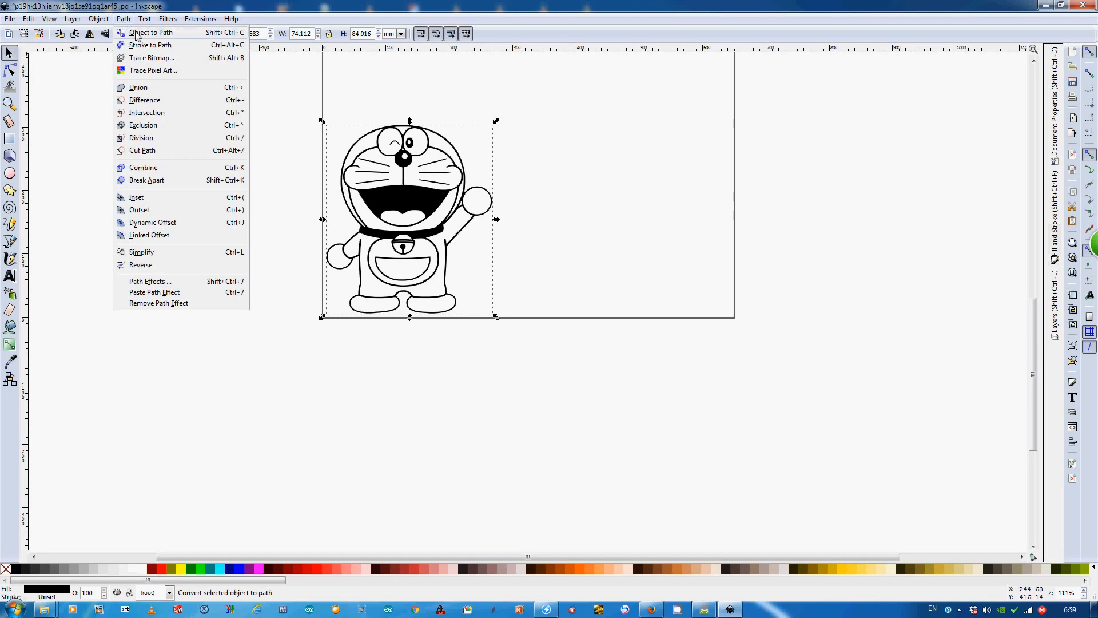
left_click(137, 34)
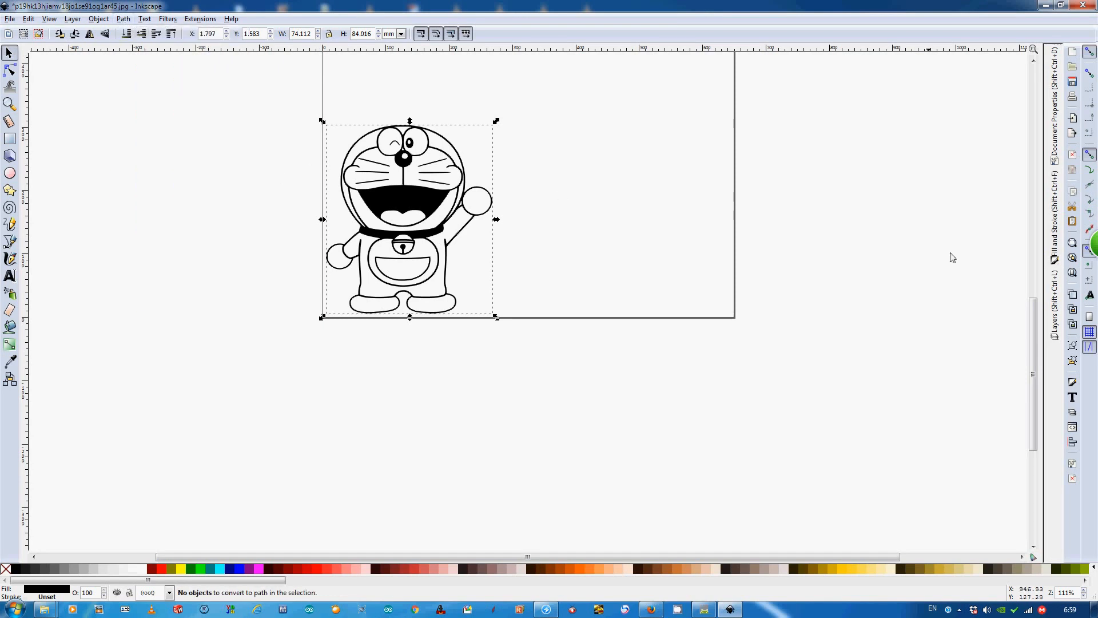
left_click(1054, 239)
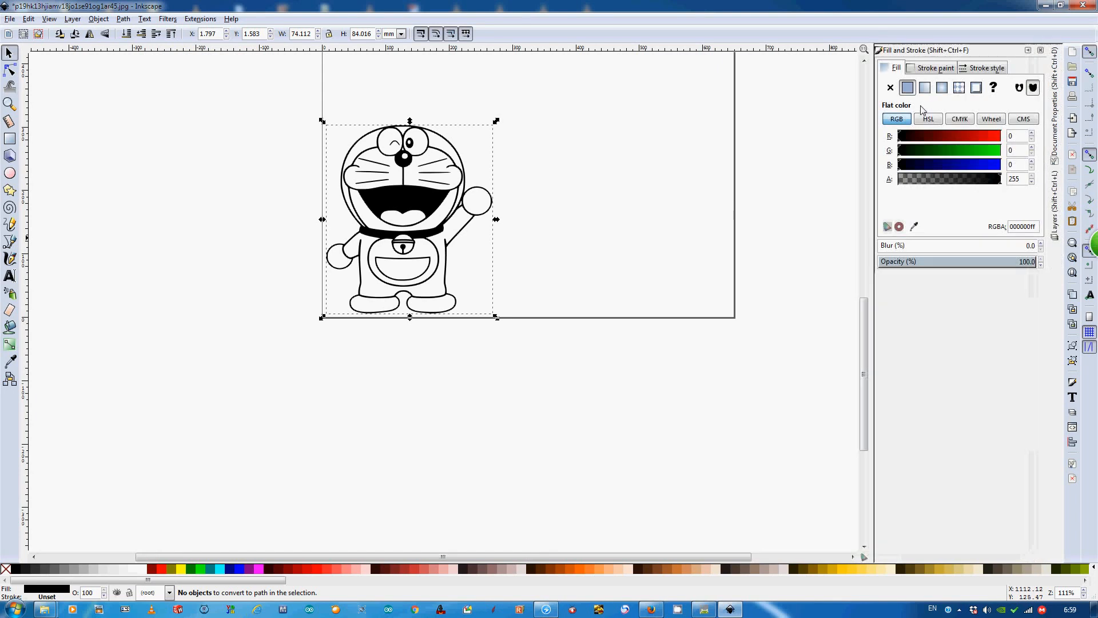
left_click(932, 68)
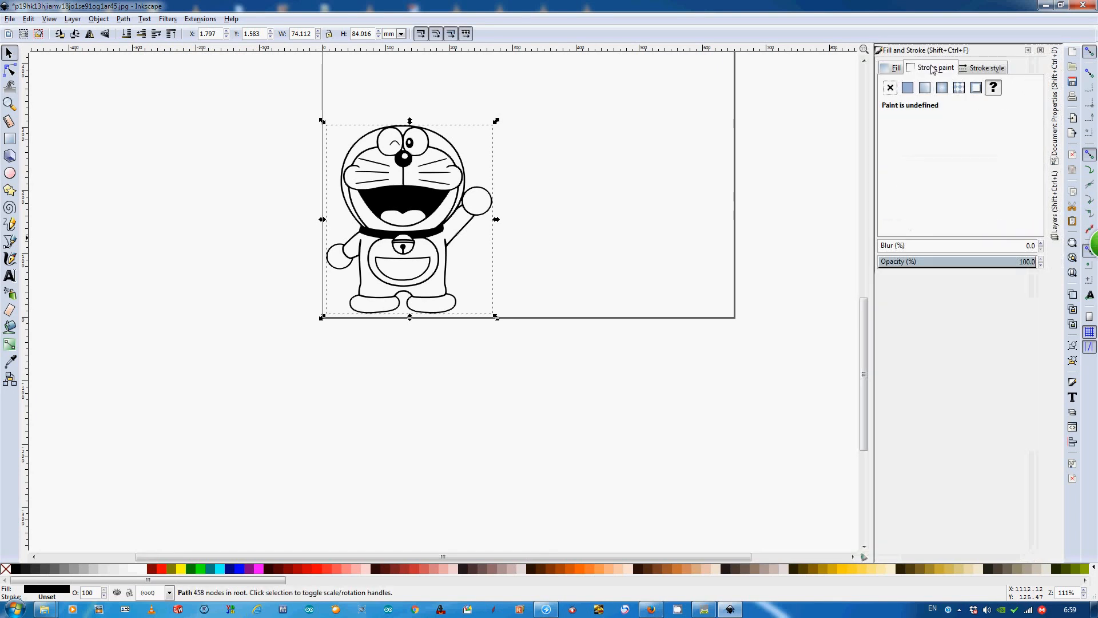
left_click(907, 88)
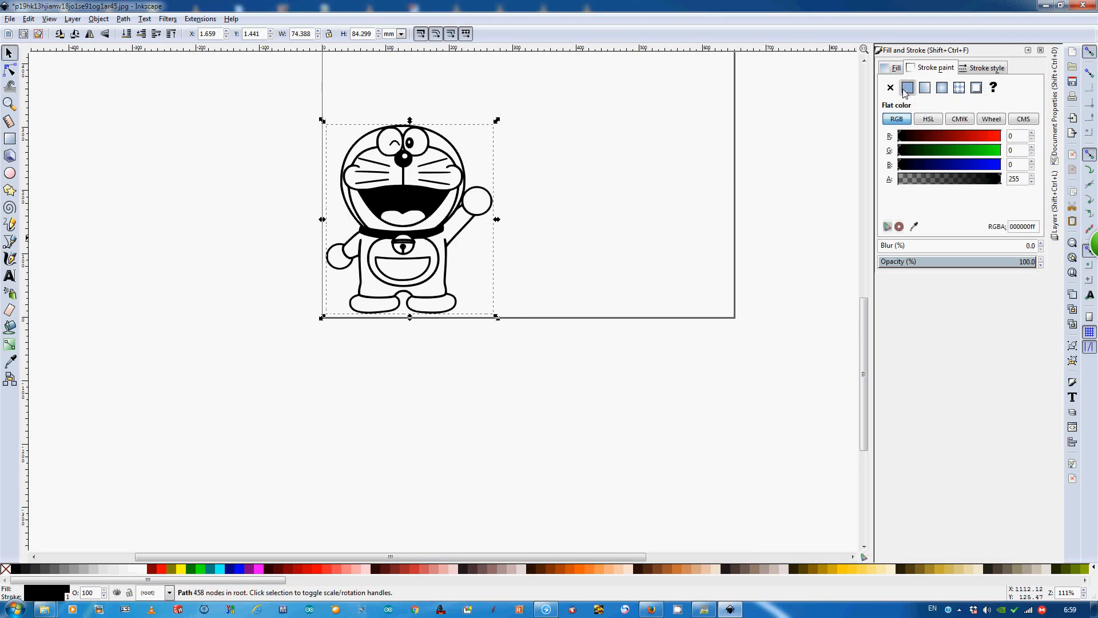
left_click(893, 68)
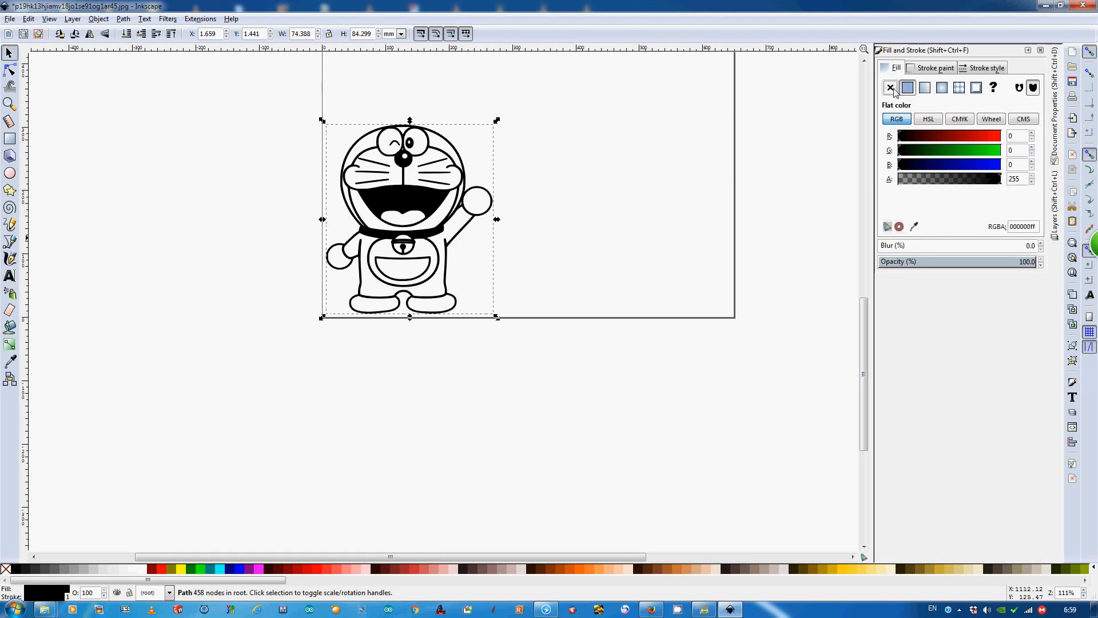
left_click(890, 87)
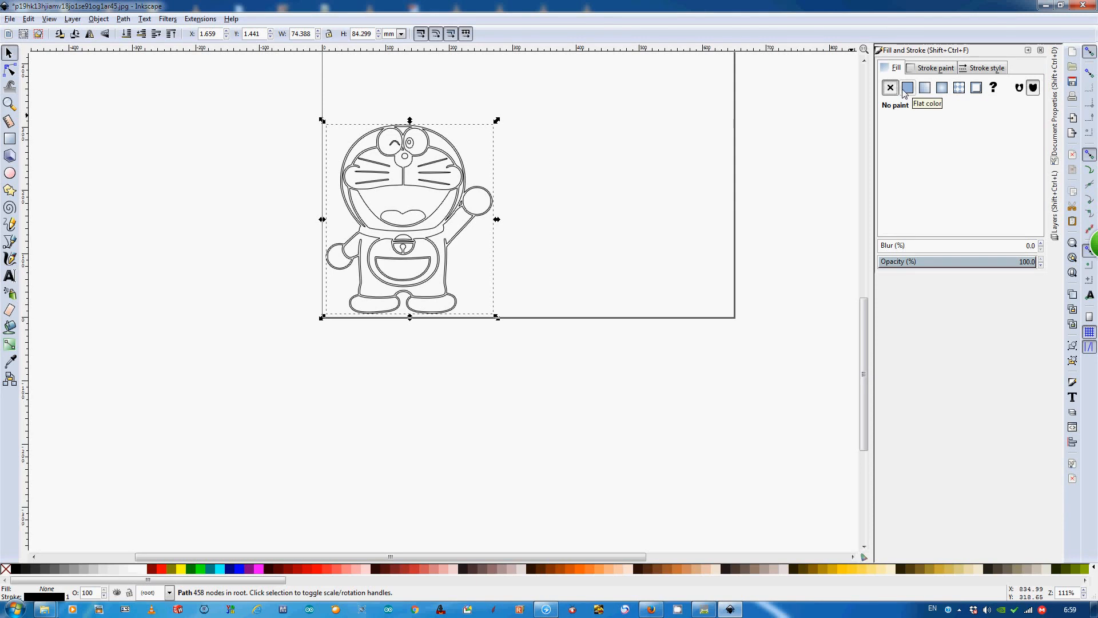
- Toggle the traced drawing's stroke off and on, and its fill on and off, to compare the appearance
left_click(923, 67)
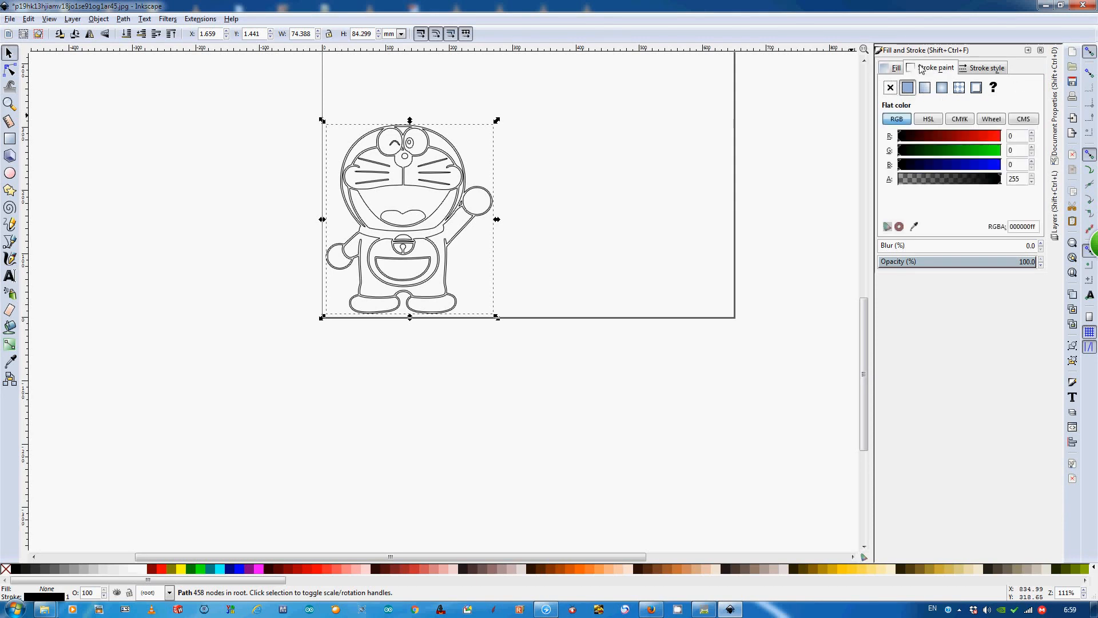
left_click(890, 88)
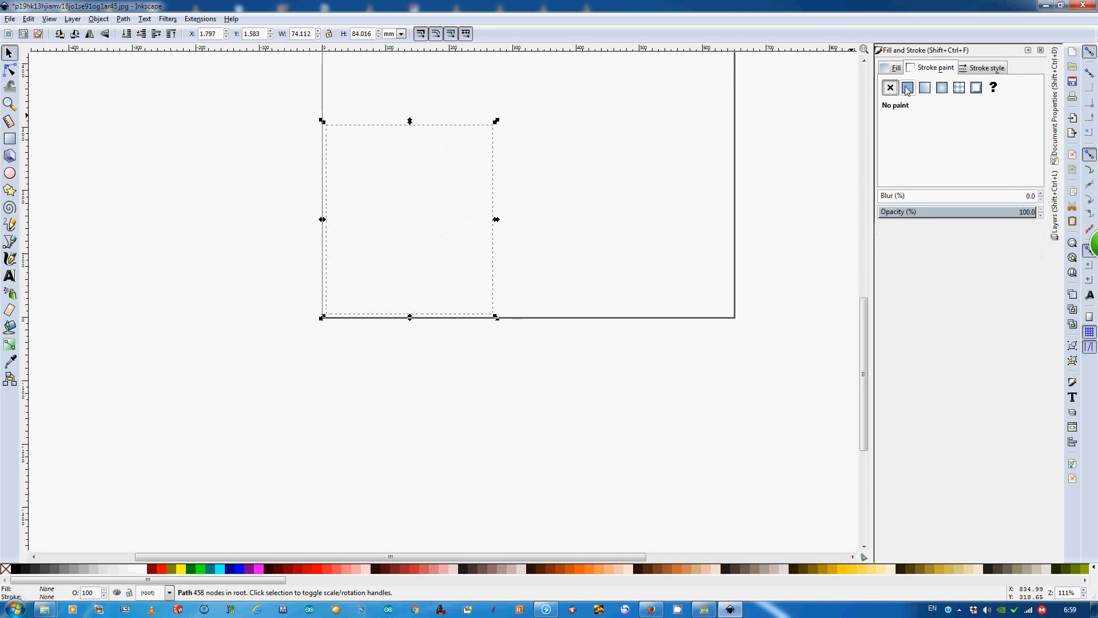
left_click(906, 89)
left_click(893, 68)
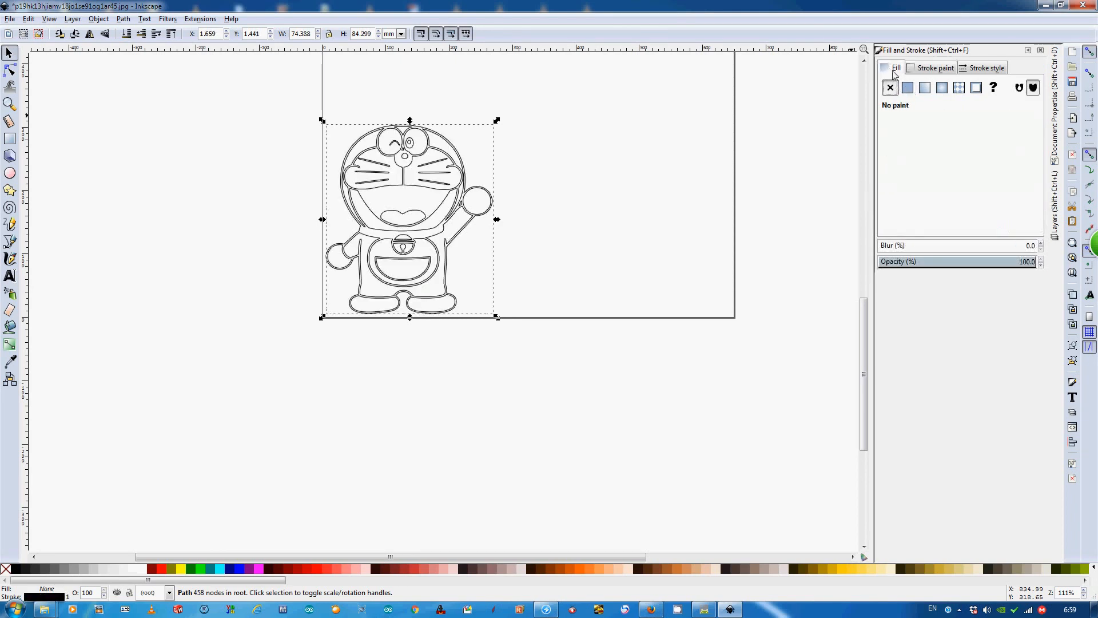
left_click(907, 87)
left_click(890, 88)
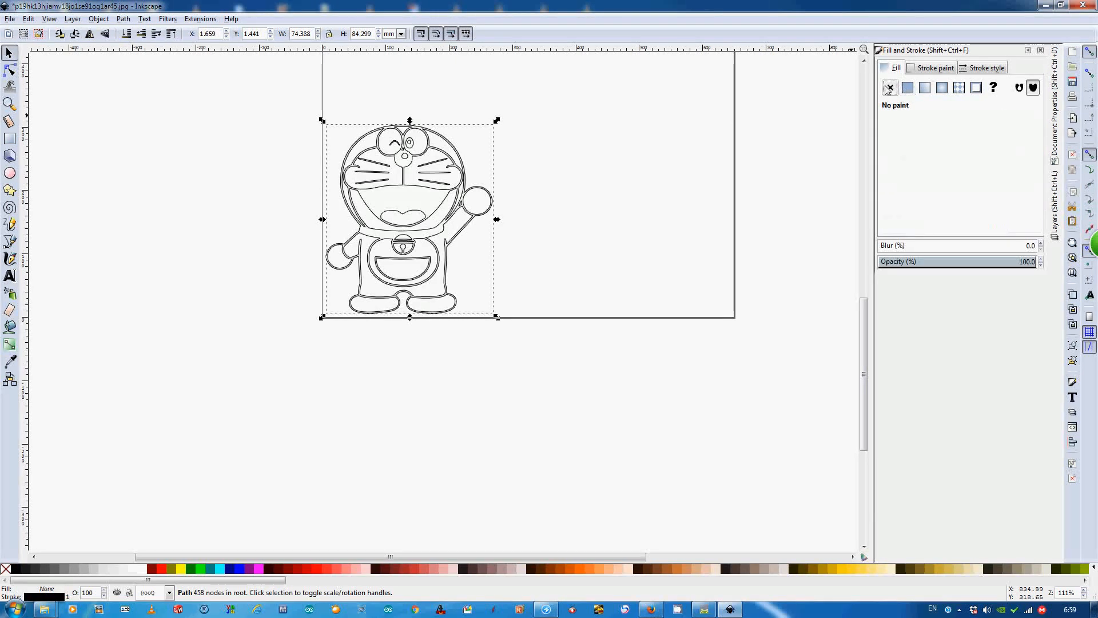
- Give the traced Doraemon a flat black fill with no stroke and apply Object to Path
left_click(907, 87)
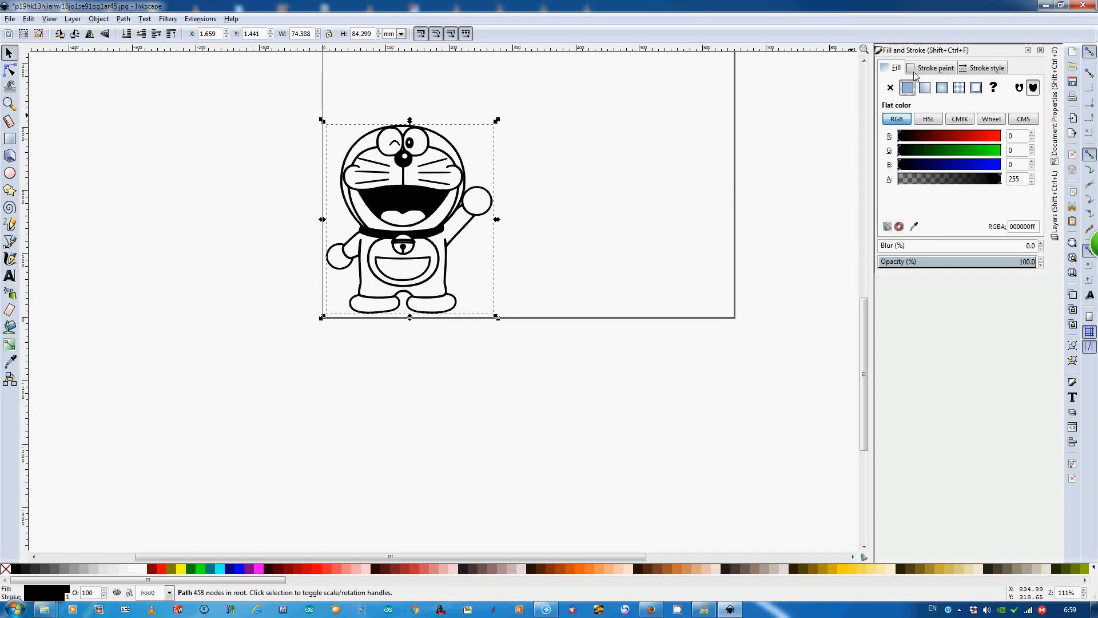
left_click(926, 69)
left_click(890, 87)
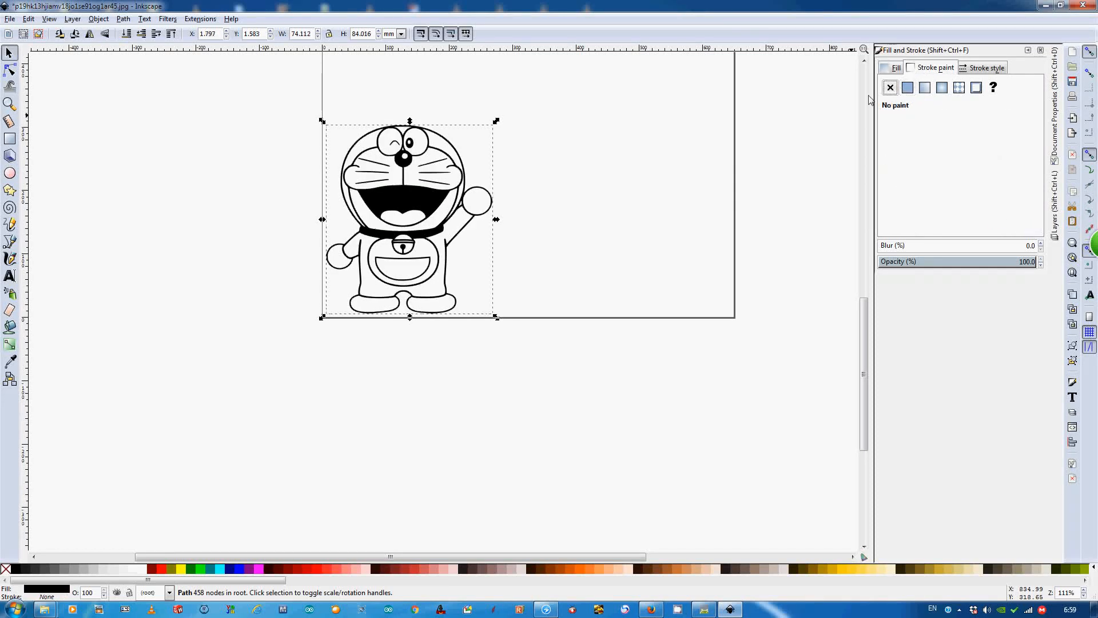
left_click(1027, 50)
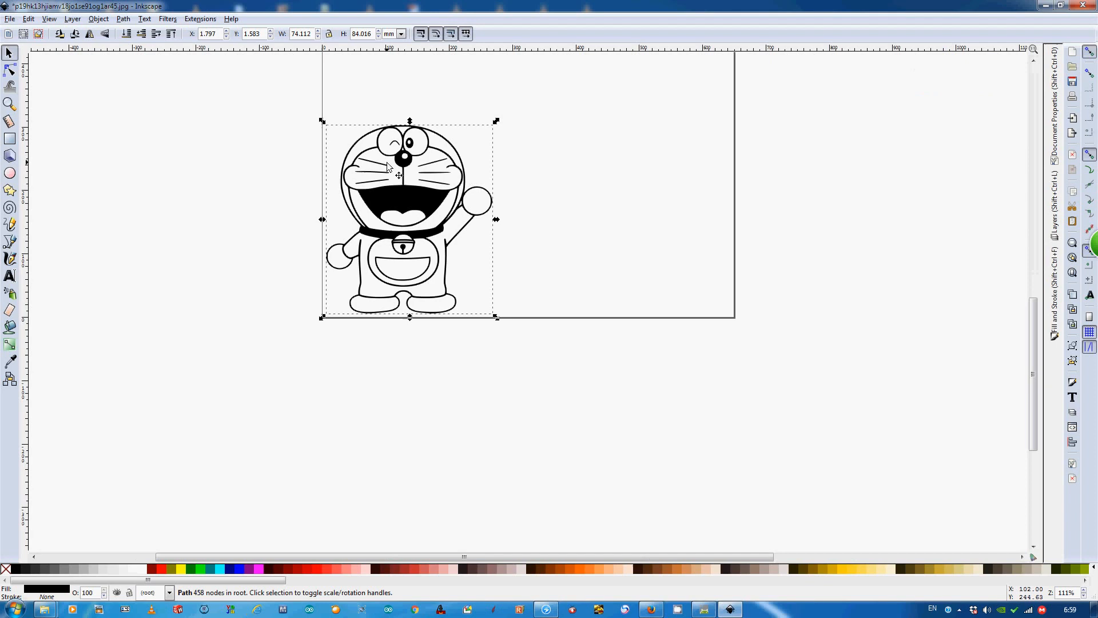
left_click(124, 18)
left_click(137, 33)
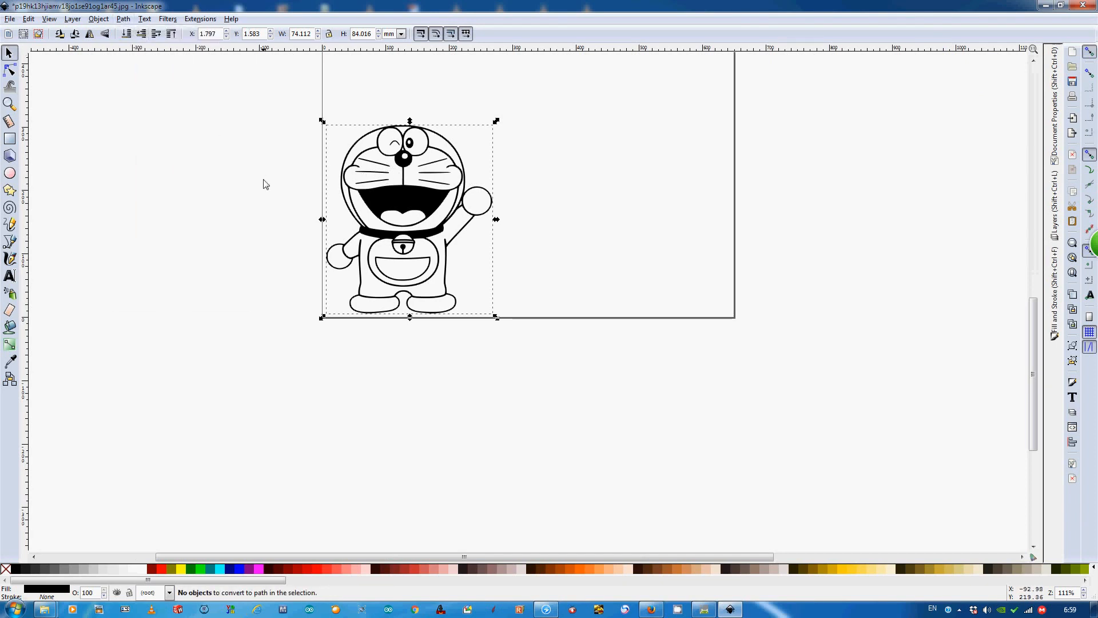
- Open the Gcodetools dev extension for the selected path and position its window so the drawing's upper part stays in view
left_click(201, 20)
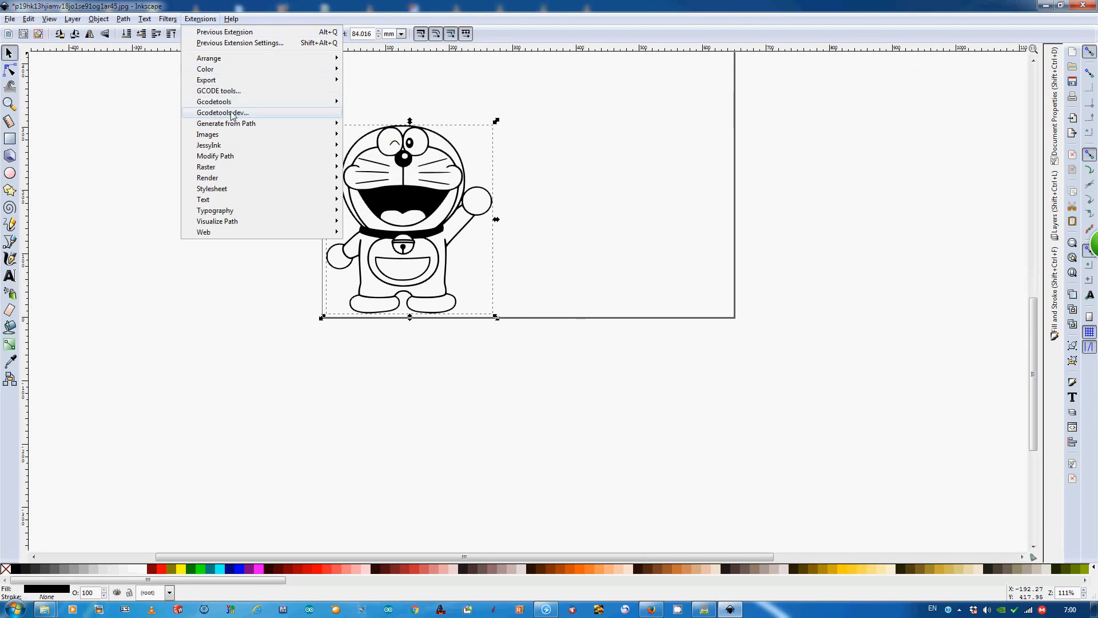
mouse_move(226, 103)
left_click(245, 113)
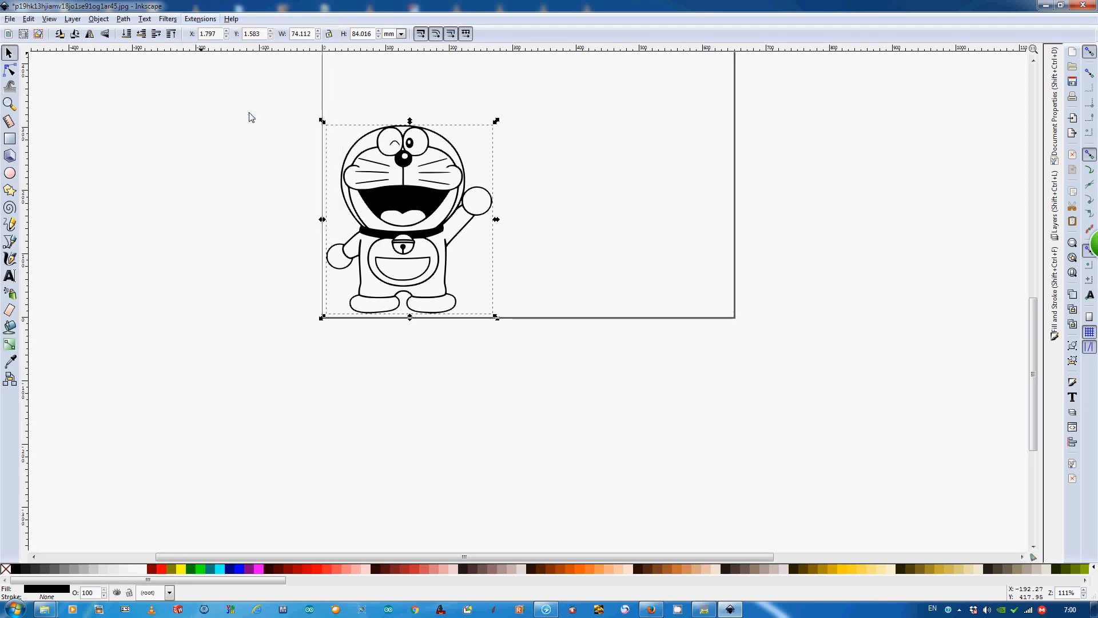
left_click_drag(547, 139, 522, 379)
left_click_drag(377, 369, 367, 209)
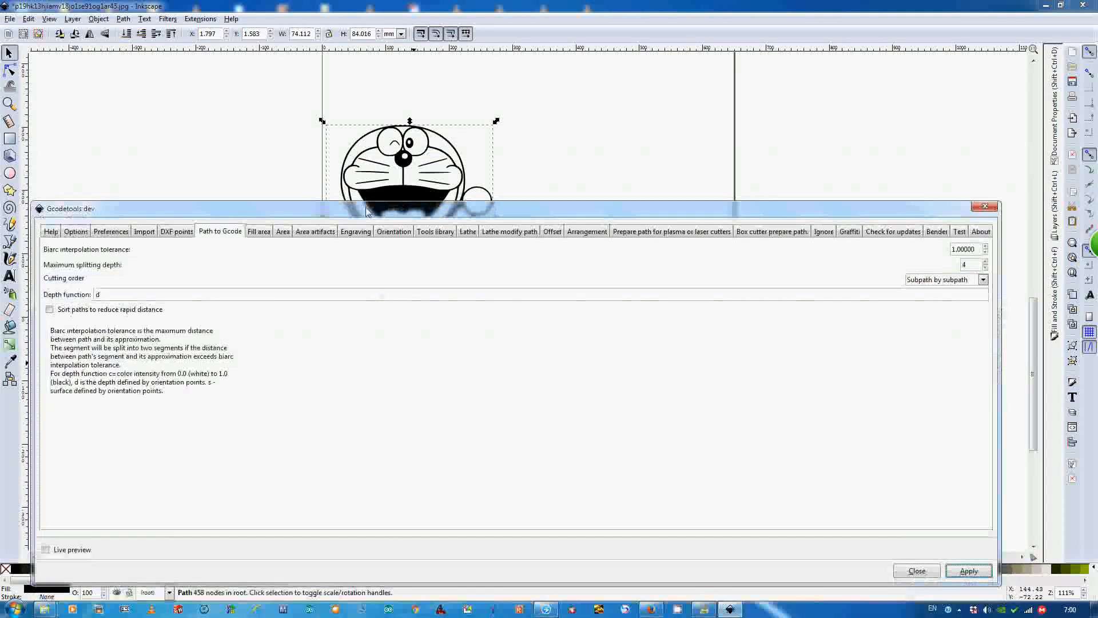
- Review the Gcodetools settings for area fill, area, area artifacts, engraving, orientation, tools library, lathe and lathe path modification
left_click(259, 232)
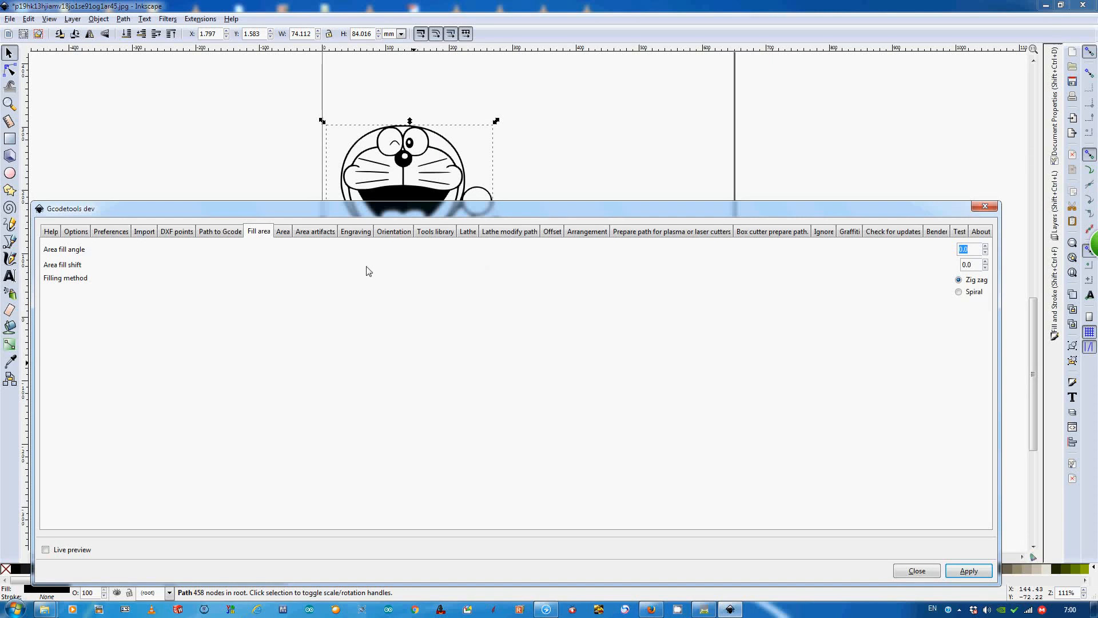
left_click(283, 232)
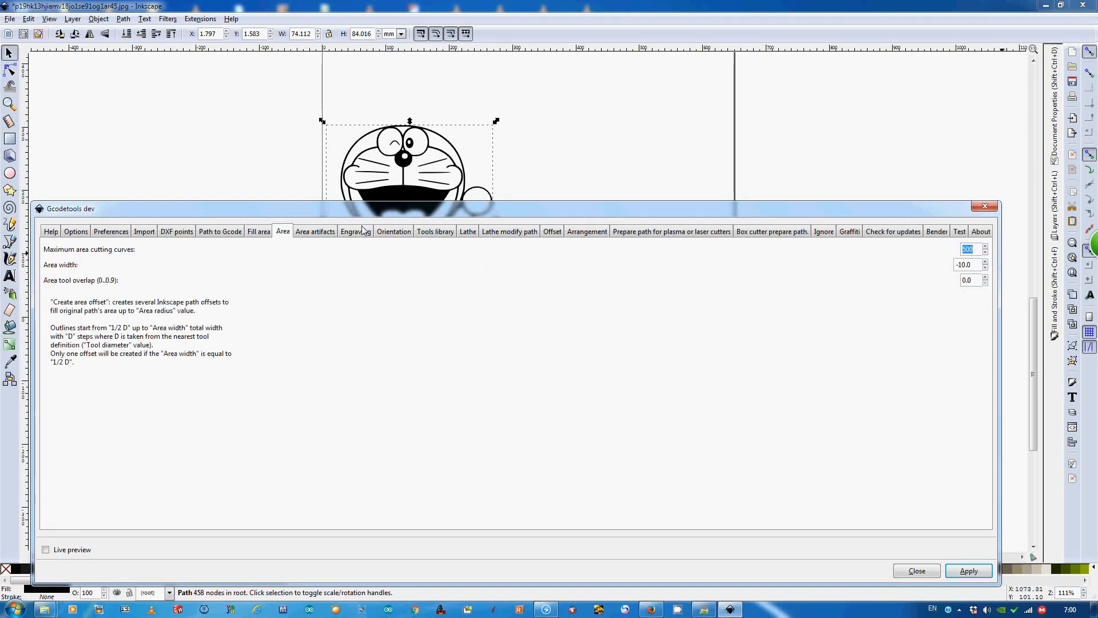
left_click(324, 231)
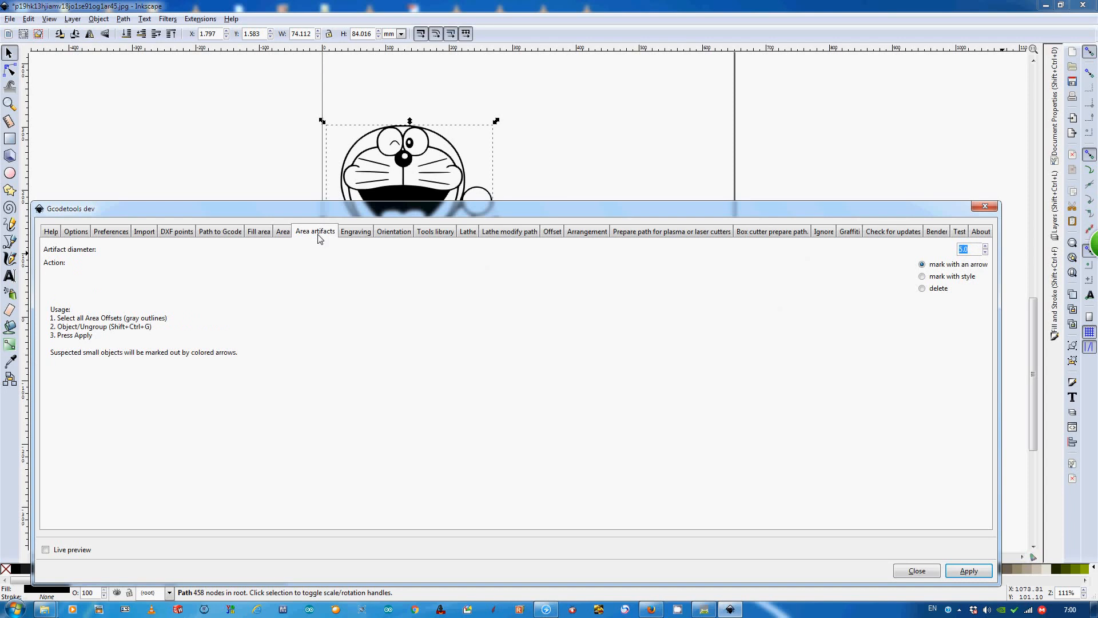
left_click(359, 232)
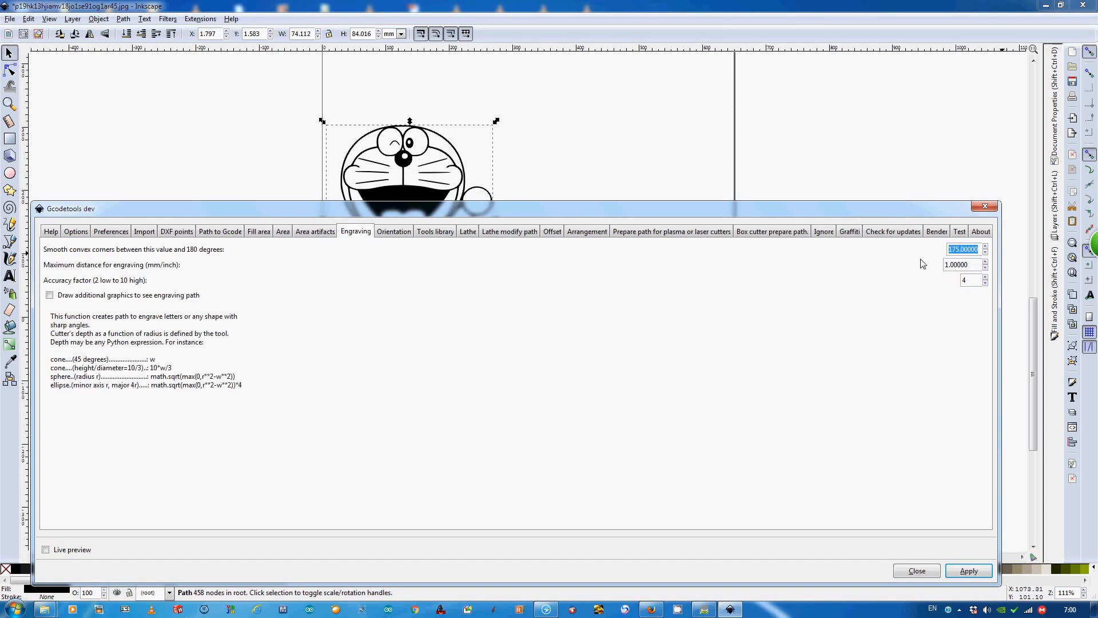
left_click(390, 234)
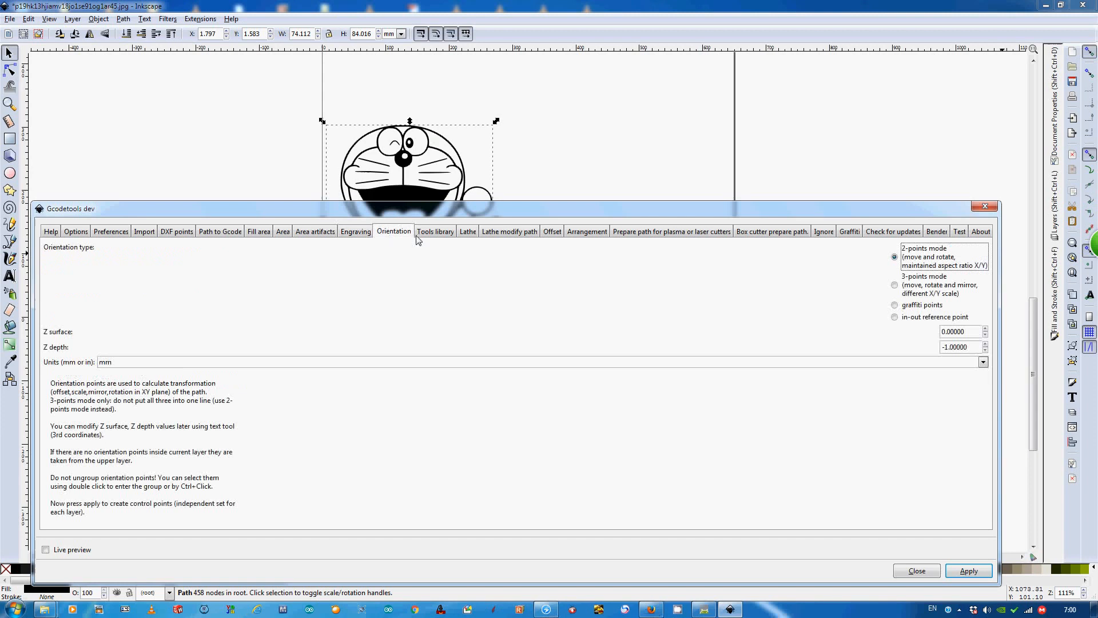
left_click(440, 235)
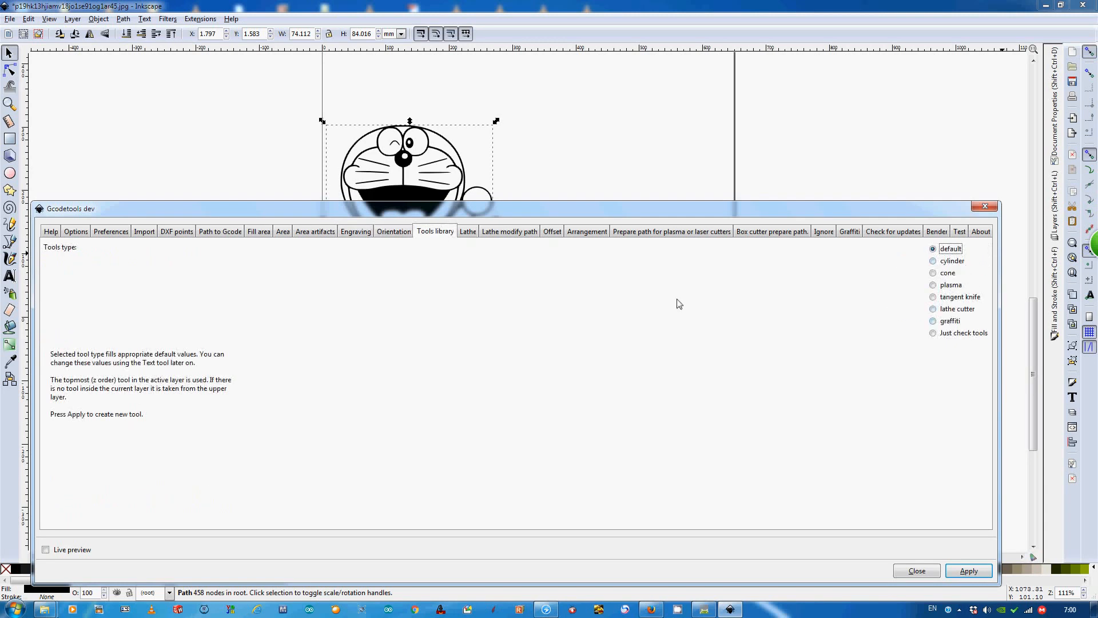
left_click(468, 234)
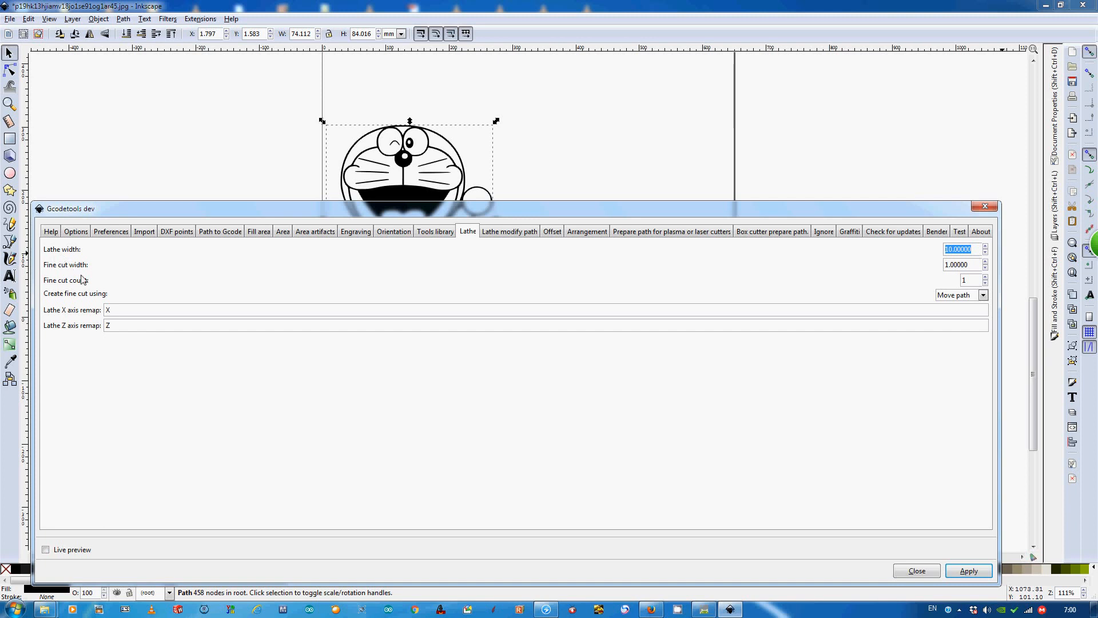
left_click(516, 234)
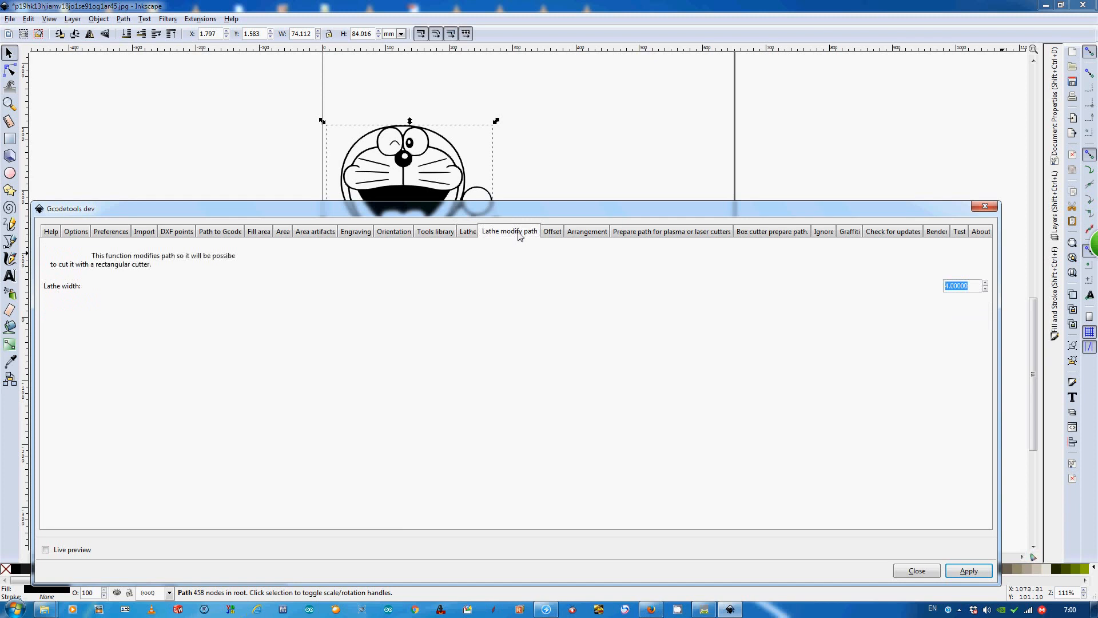
- Set the offset radius and the offset step to 1 in the Gcodetools offset settings
left_click(552, 232)
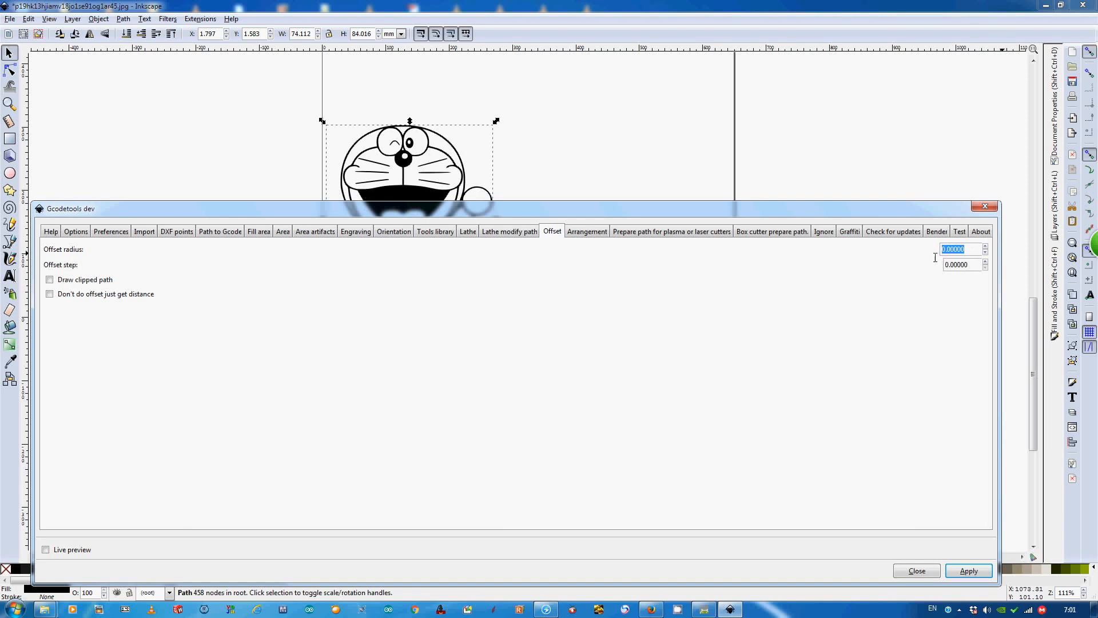
type("1")
key("Tab")
type("1")
- Review the arrangement, plasma or laser cutter path preparation, box cutter and ignore settings of Gcodetools
left_click(575, 232)
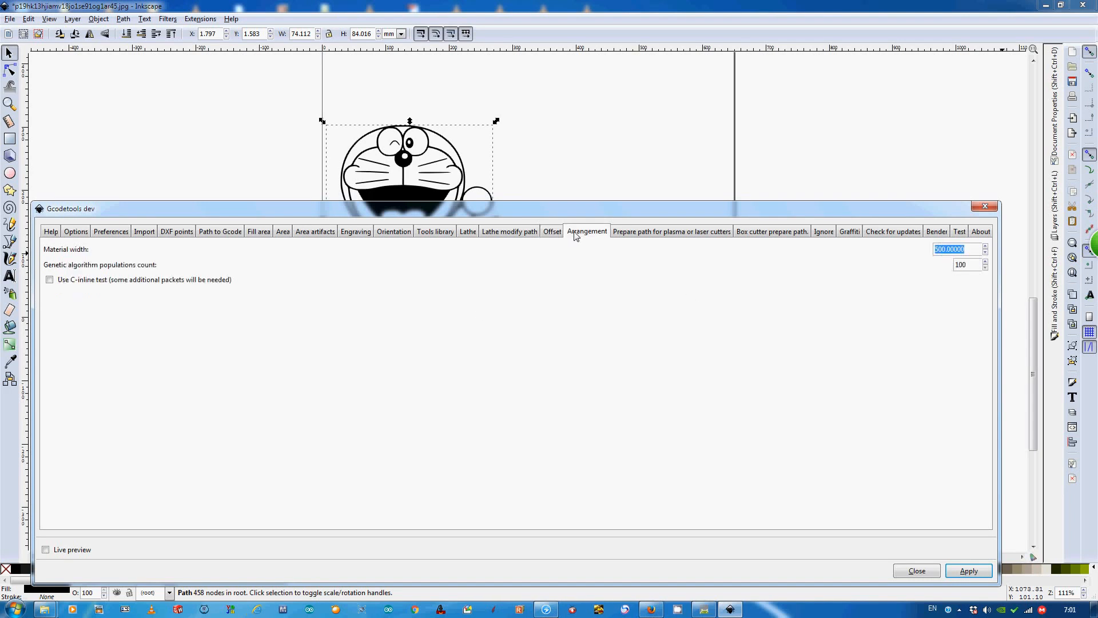
left_click(657, 238)
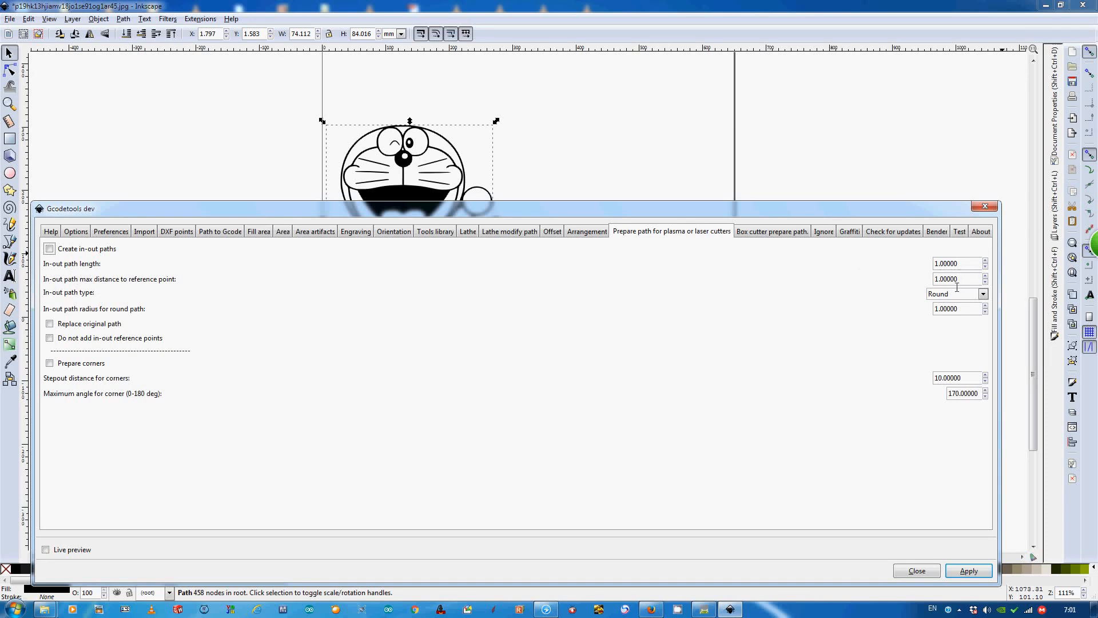
left_click(781, 232)
left_click(830, 234)
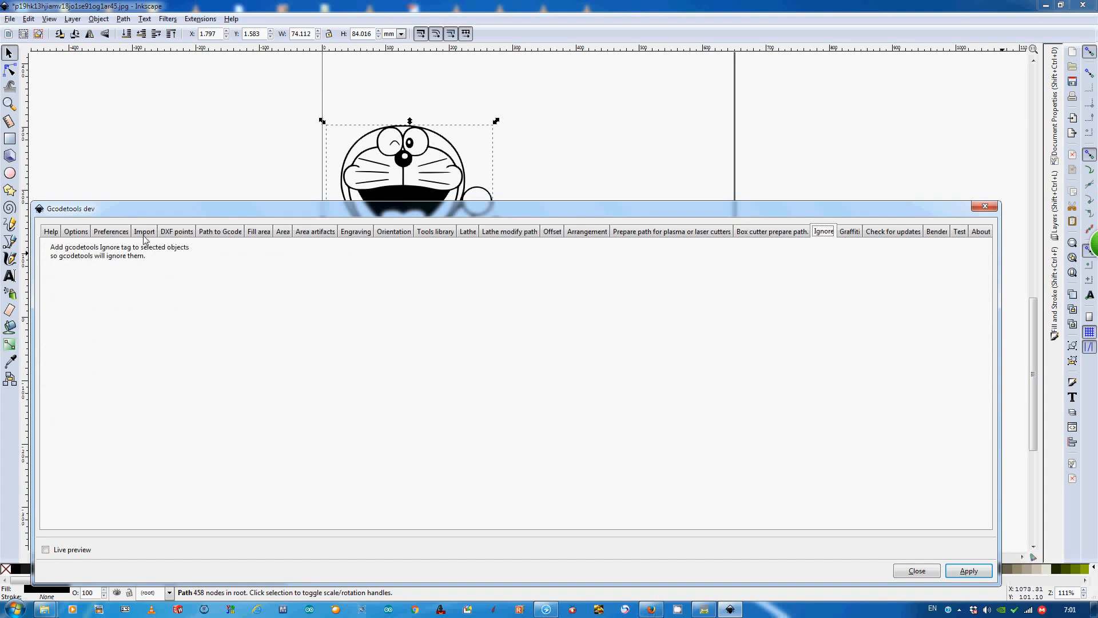
- Try to apply the Gcodetools preferences with the output file test gcode .ngc in D:/
left_click(109, 232)
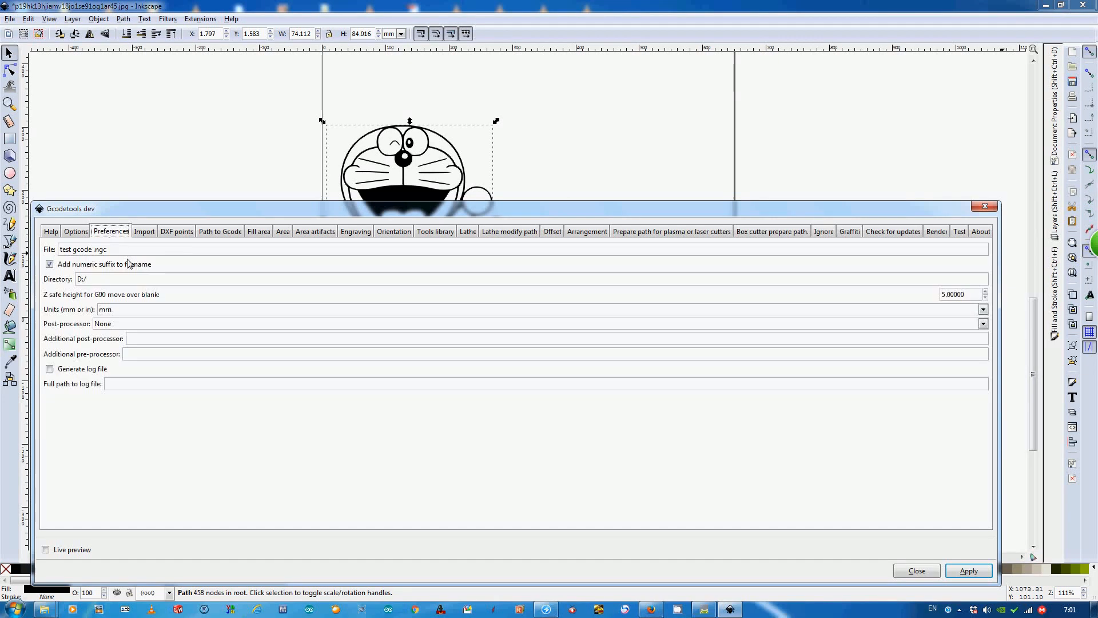
left_click(94, 252)
left_click(982, 571)
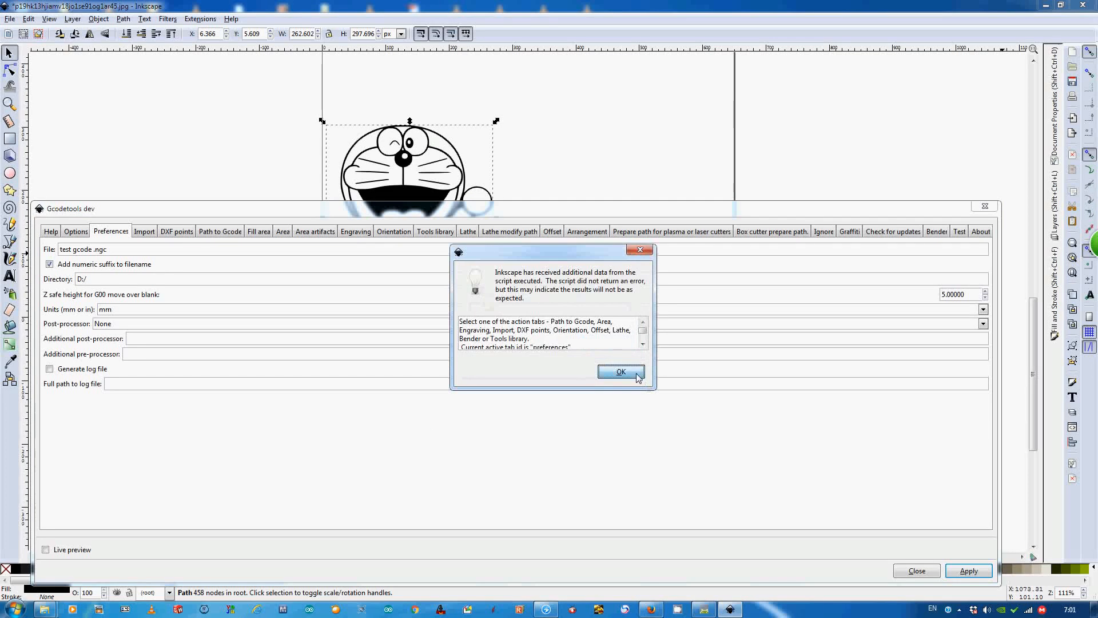
left_click(621, 372)
- Apply the Gcodetools Area function to the selected Doraemon path with 500 maximum cutting curves, area width -10.0 and overlap 0.0
left_click(170, 232)
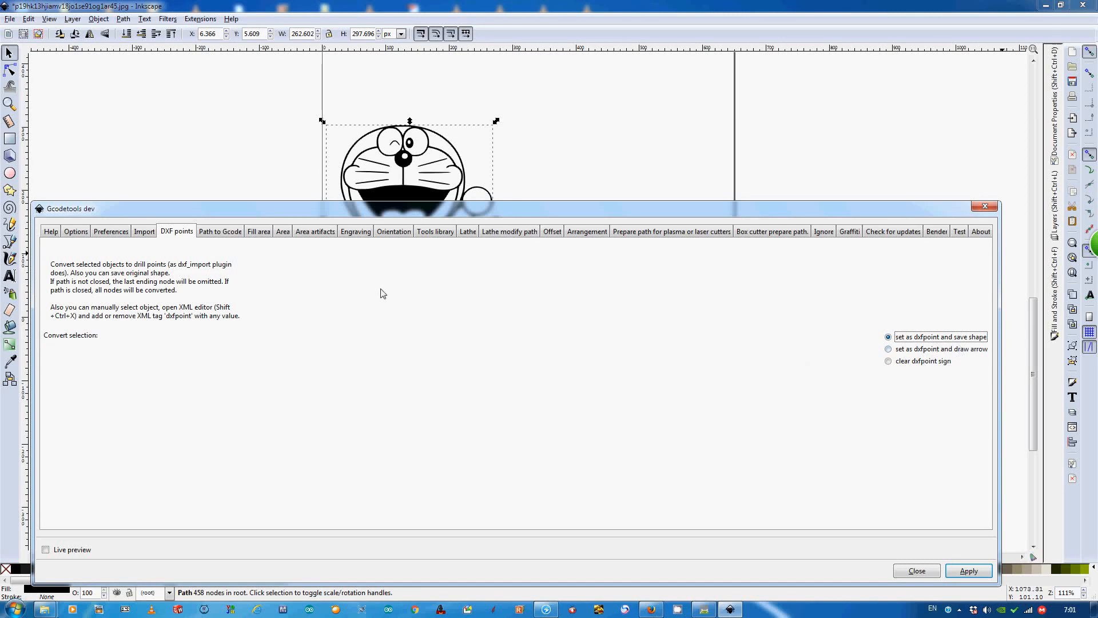
left_click(213, 233)
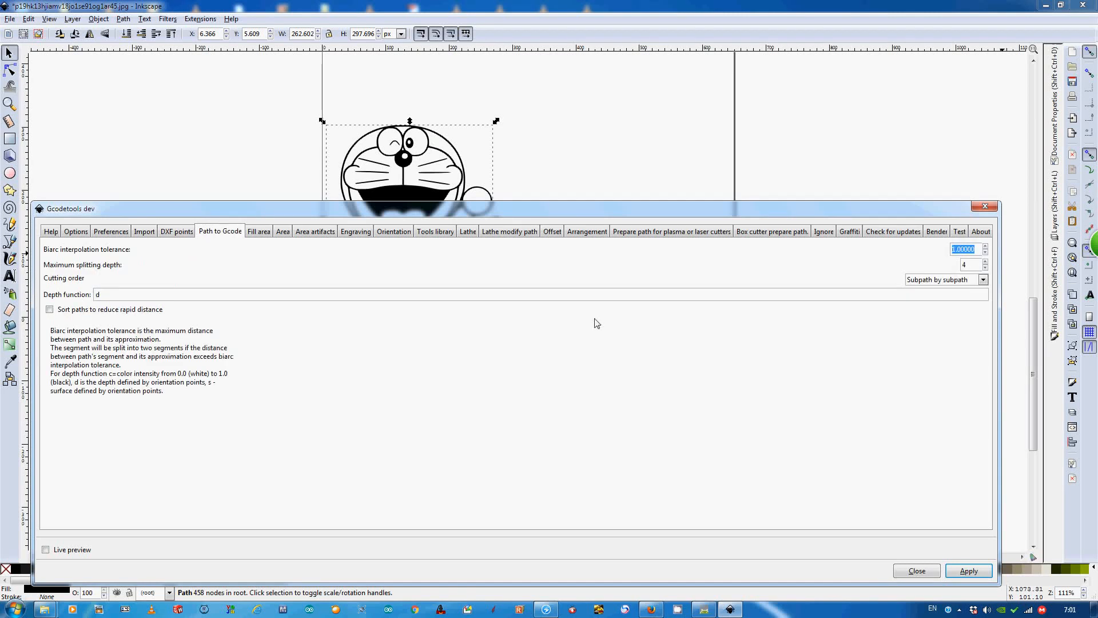
left_click(284, 232)
mouse_move(391, 215)
left_mouse_down()
mouse_move(420, 280)
mouse_move(431, 399)
mouse_move(403, 323)
left_mouse_up()
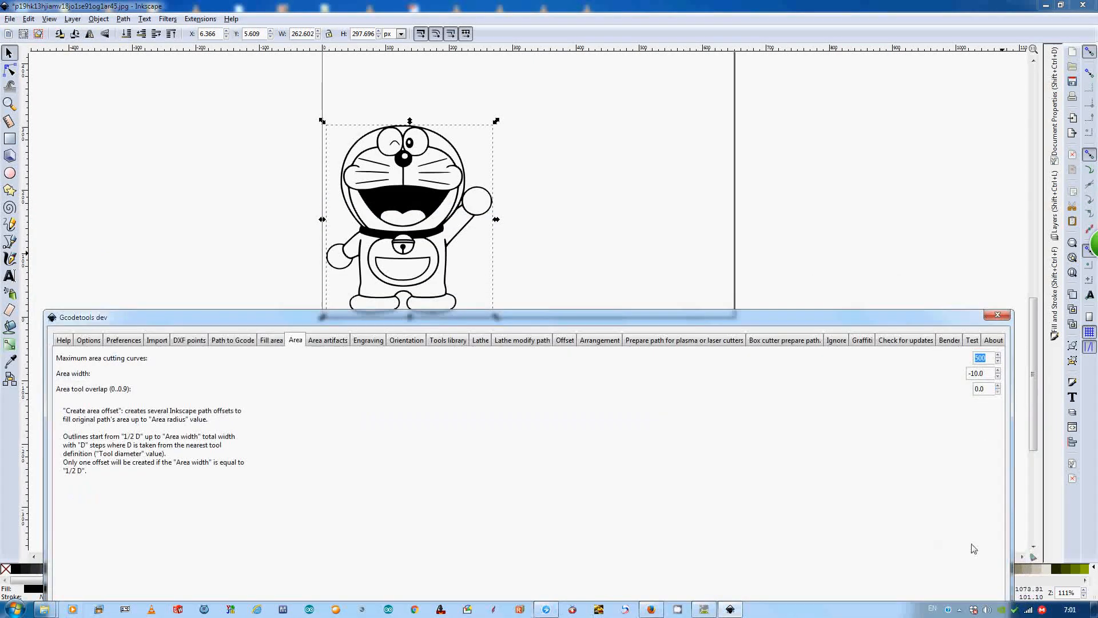
left_click_drag(745, 324, 742, 201)
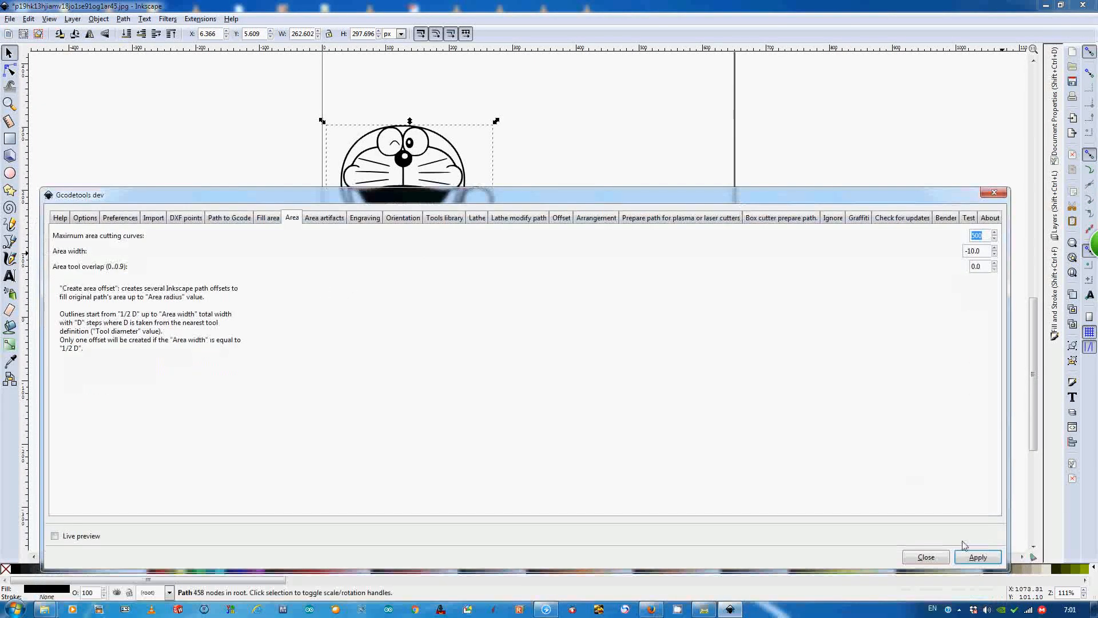
left_click(990, 558)
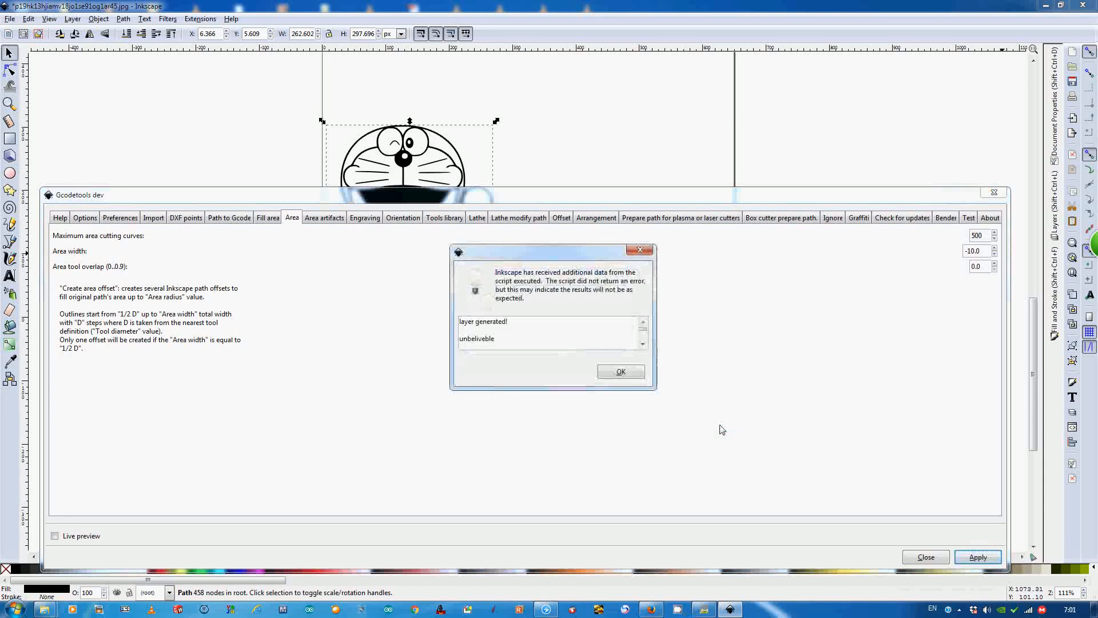
left_click(621, 371)
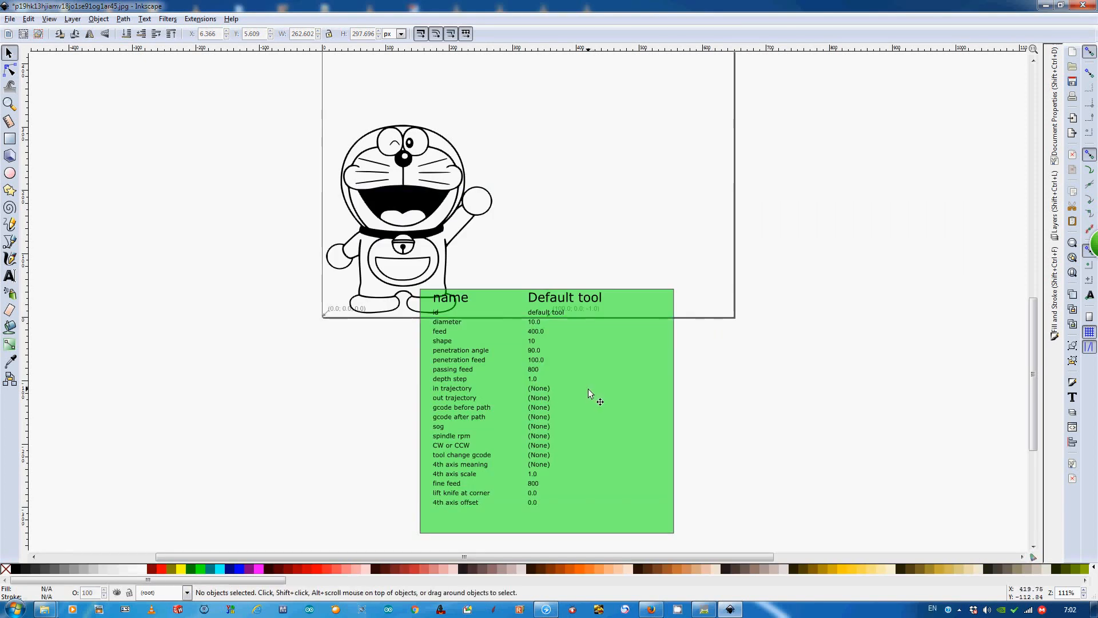
- Move the green tool parameter table about 259 px right and 45 px up, clear of the Doraemon drawing
left_click_drag(554, 389, 719, 362)
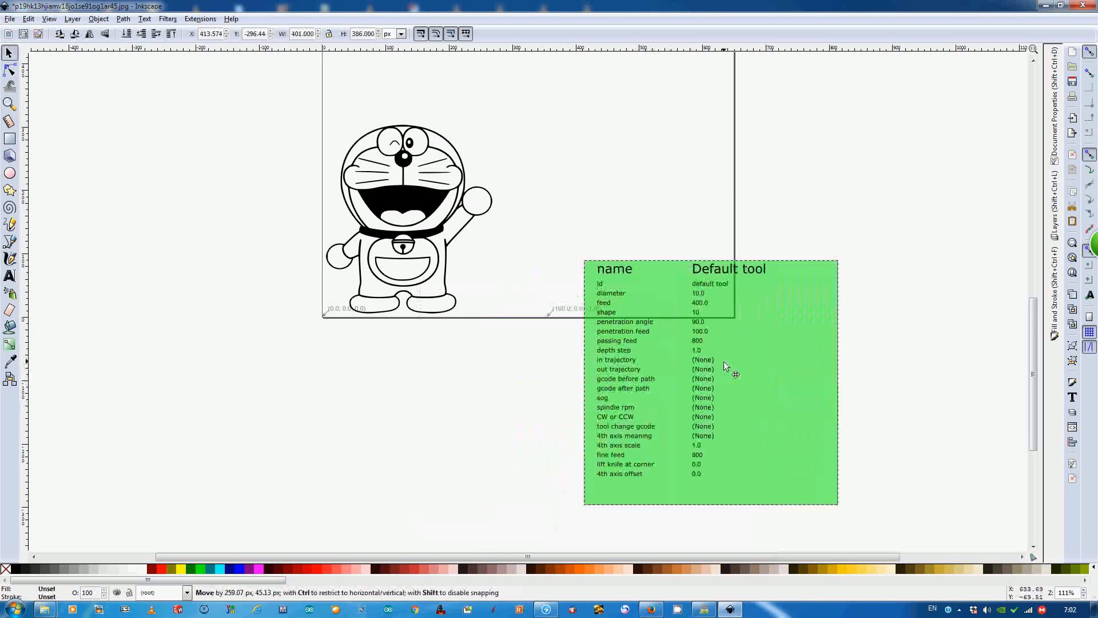
scroll(451, 355, "up", 1)
scroll(456, 356, "down", 1)
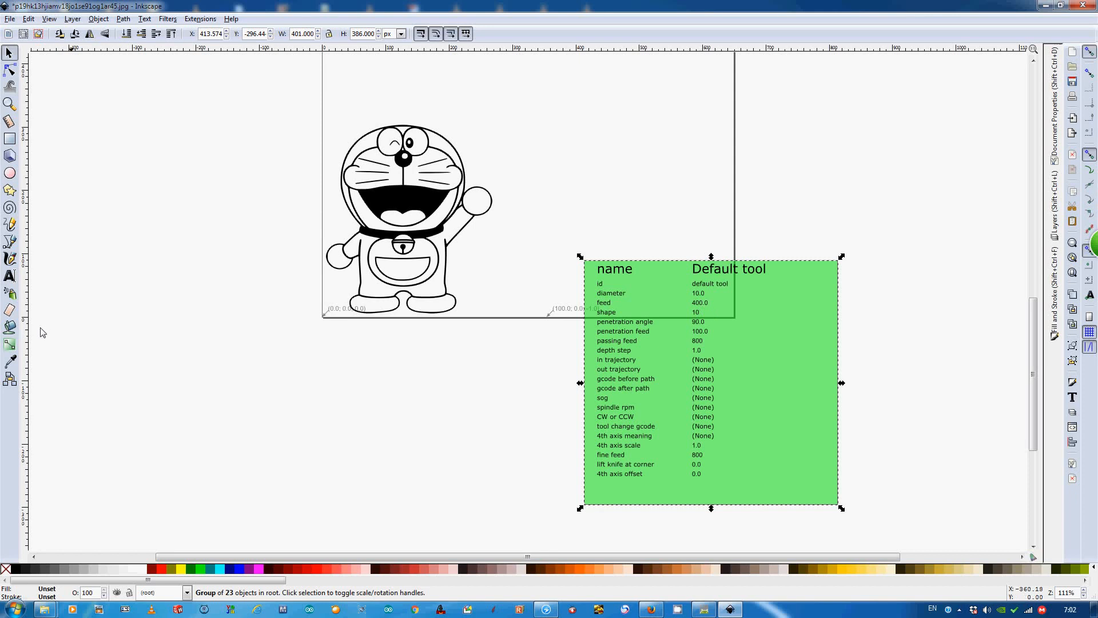
- Set the diameter in the default tool's parameter table to 0.1 and deselect the text
left_click(10, 275)
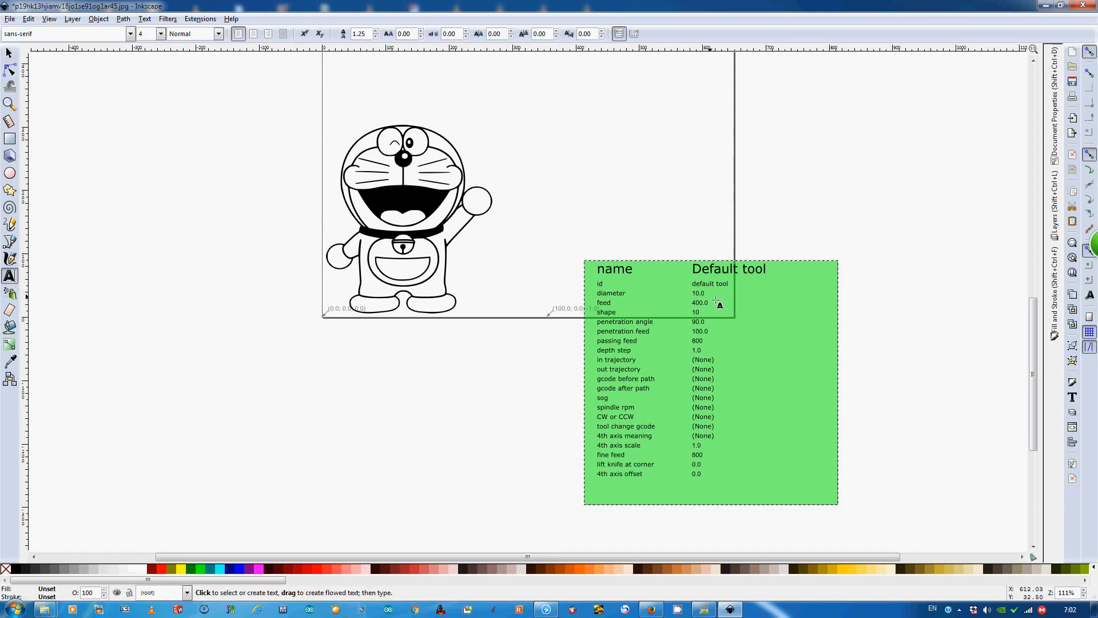
left_click_drag(707, 294, 692, 294)
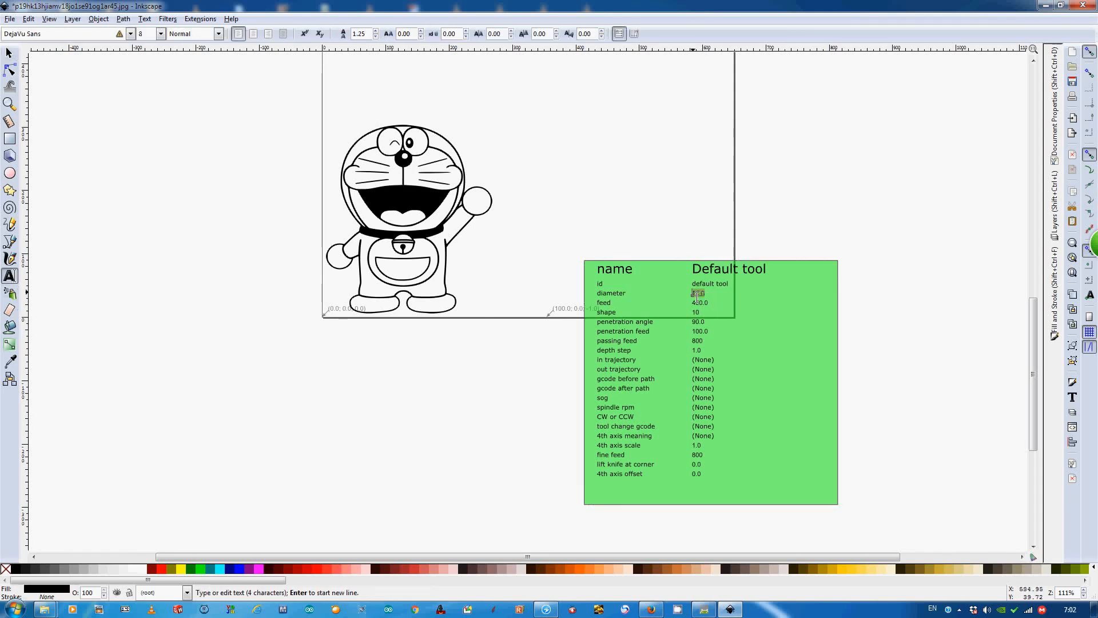
type("4.1")
left_click(9, 52)
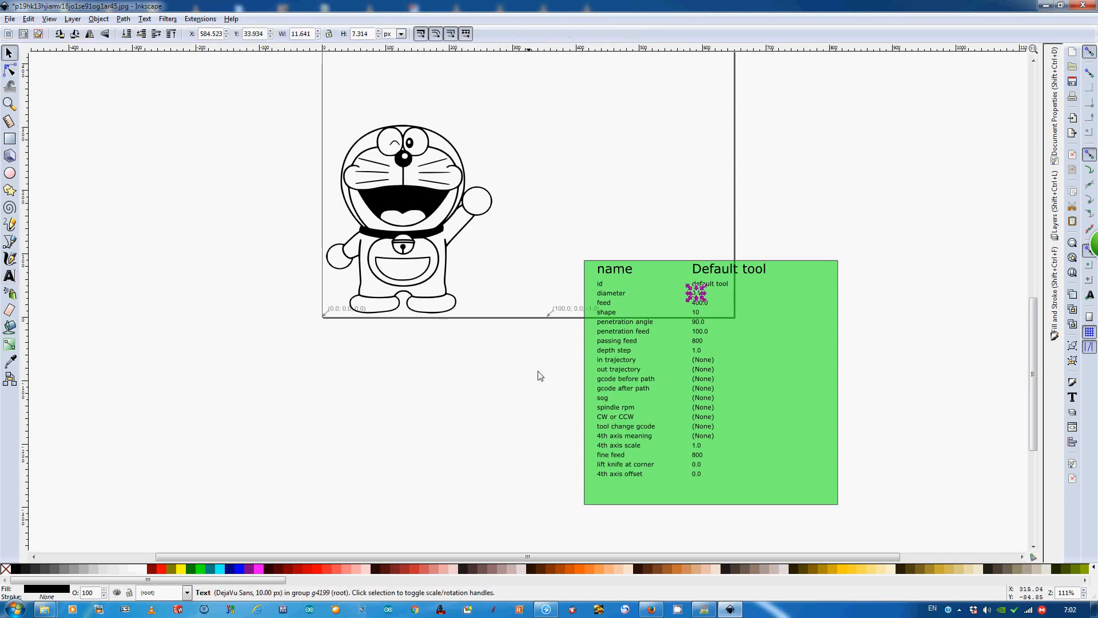
left_click(517, 375)
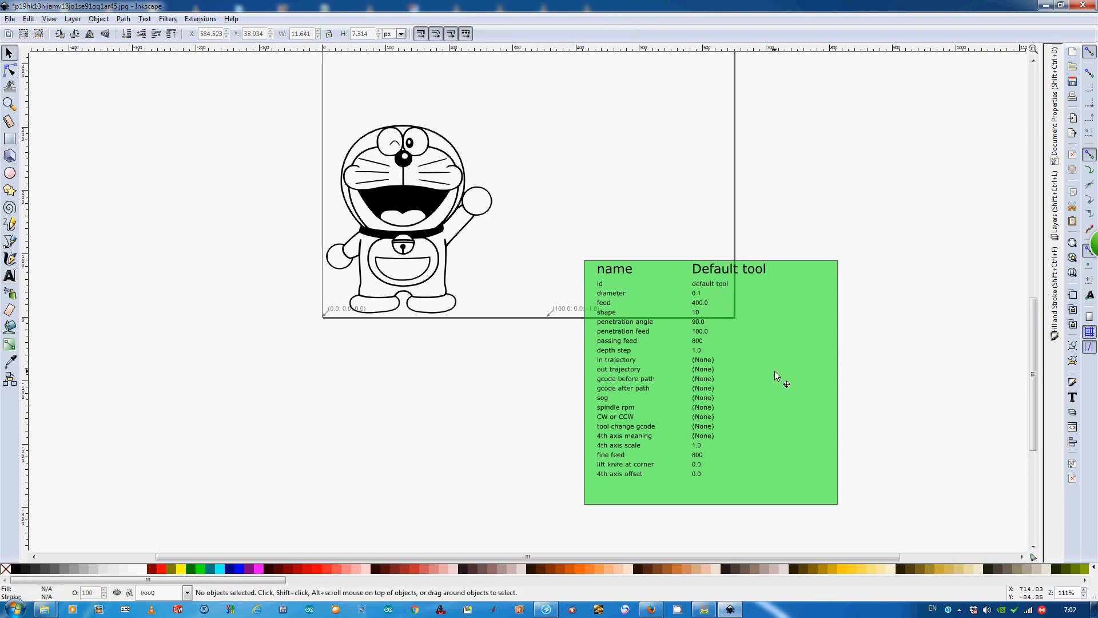
- Generate the Doraemon G-code with Path to Gcode, using biarc tolerance 1.00000, splitting depth 4 and subpath by subpath order, and inspect the toolpath
scroll(437, 273, "up", 2)
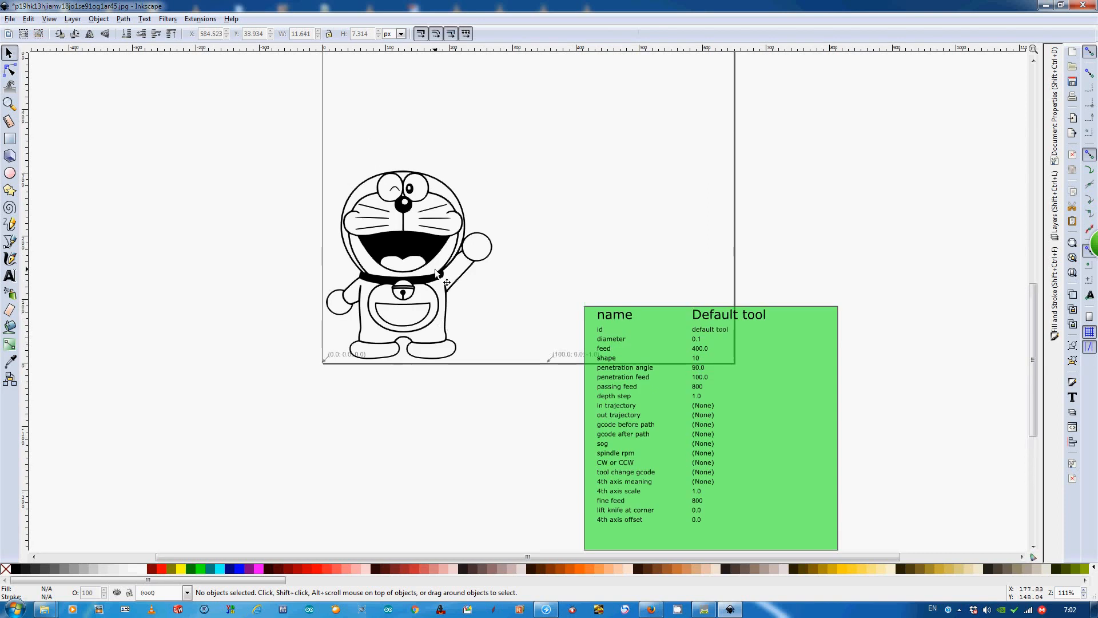
scroll(441, 303, "down", 2)
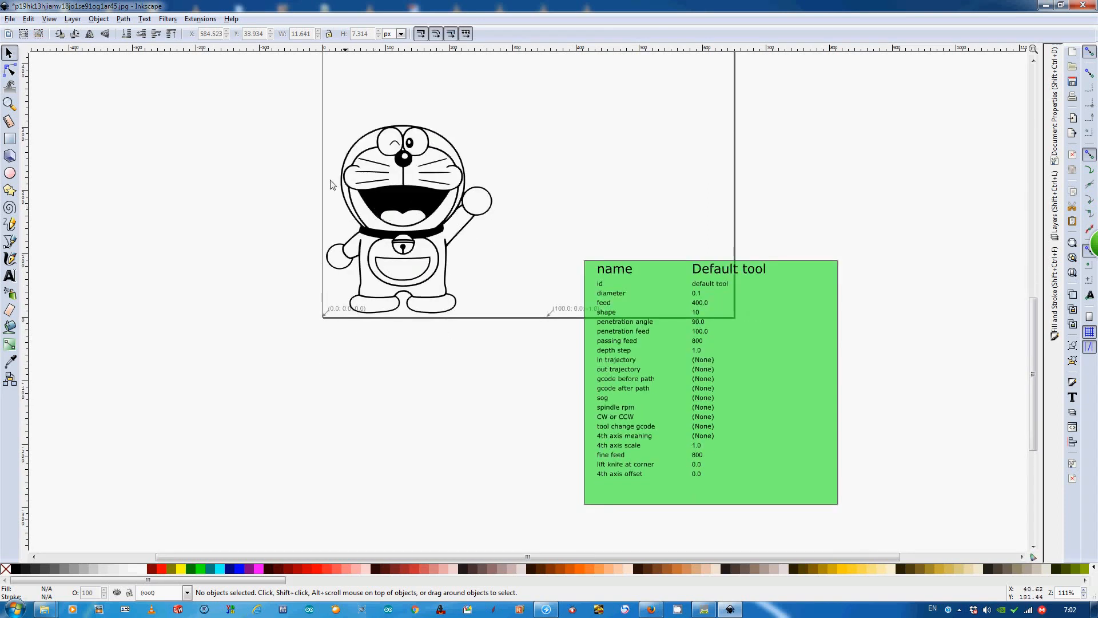
left_click(200, 19)
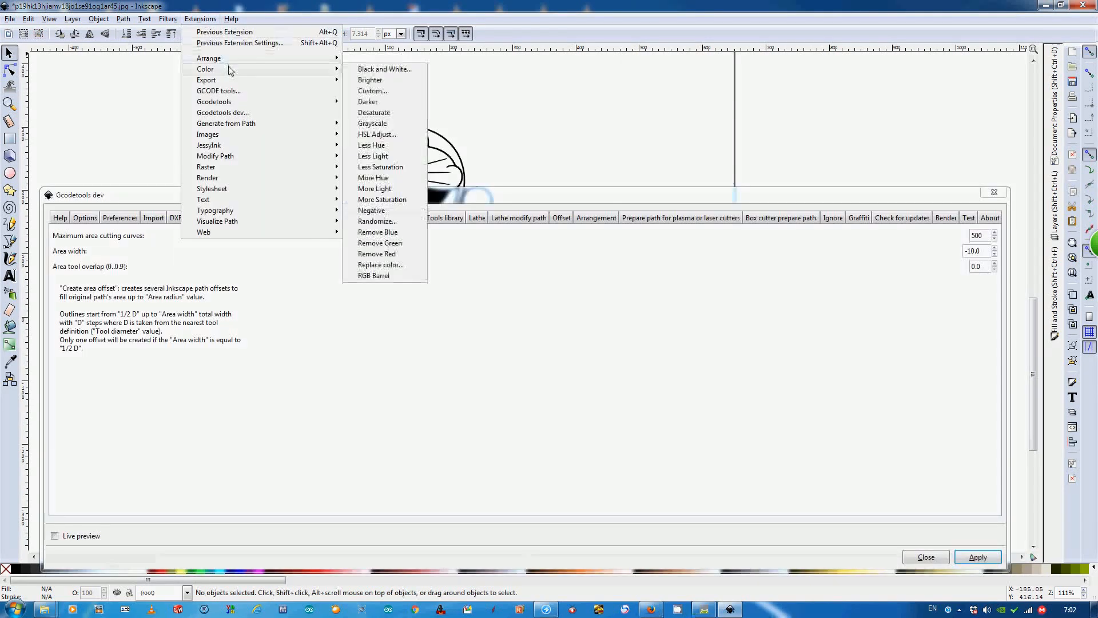
left_click(604, 204)
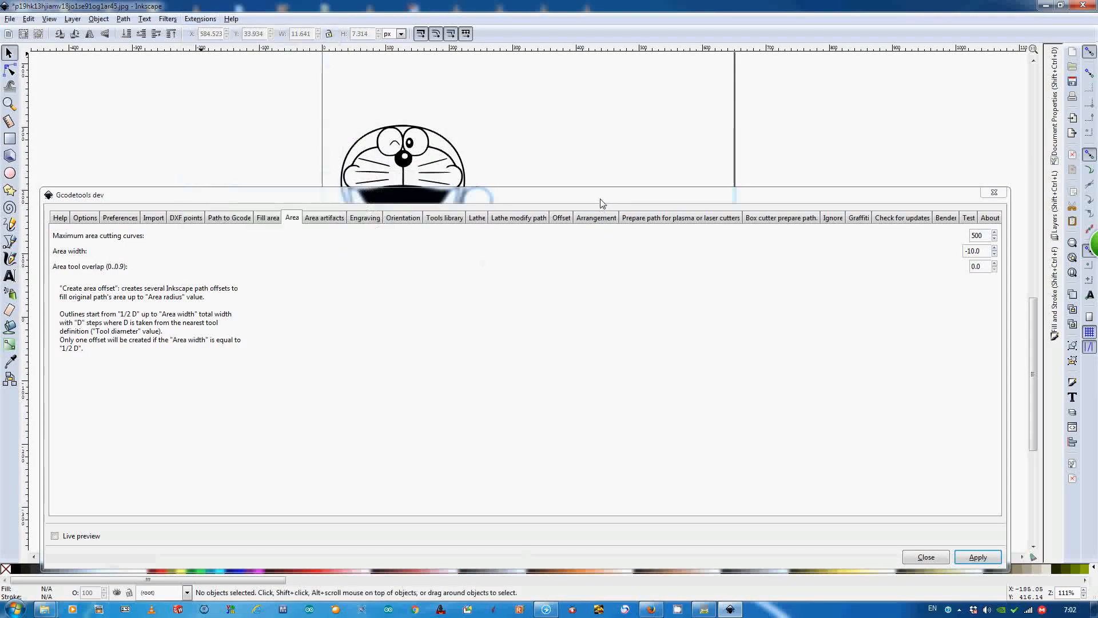
left_click(224, 223)
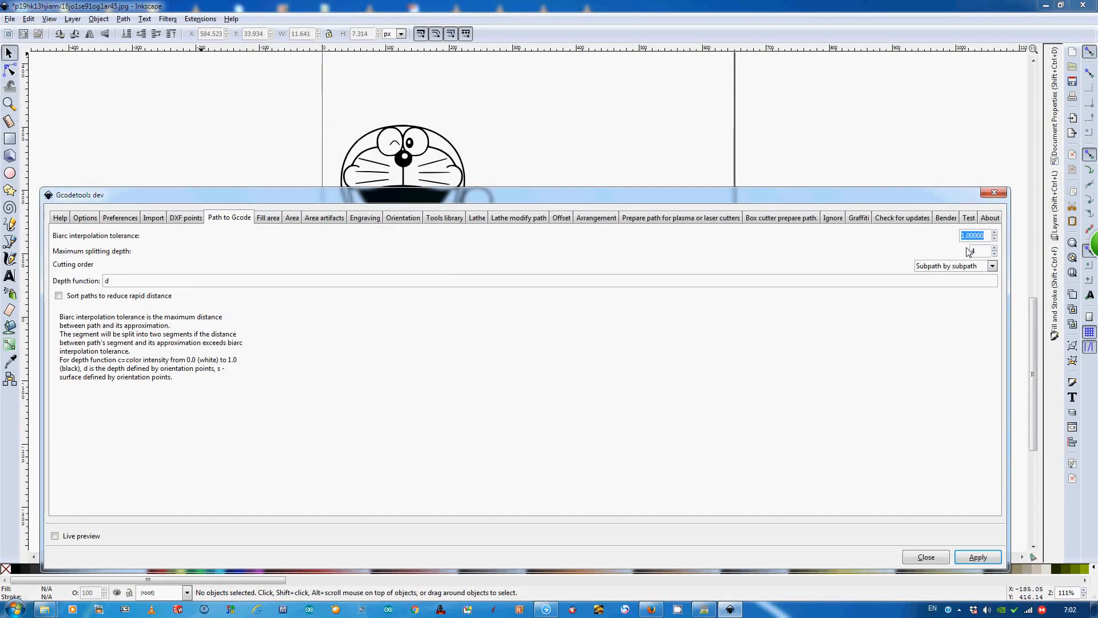
left_click(977, 558)
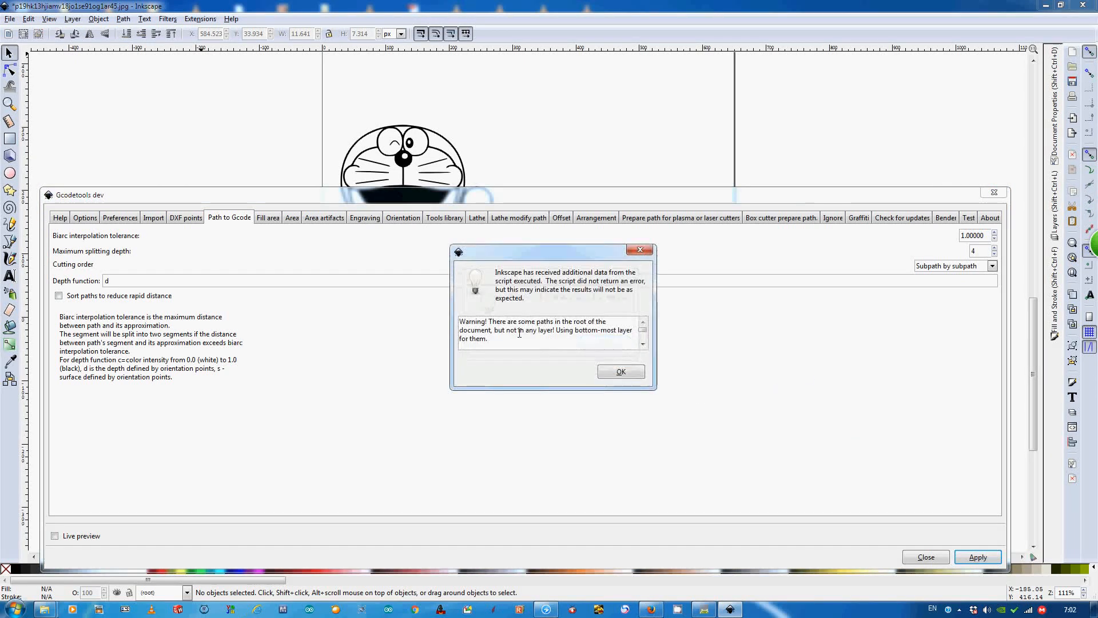
left_click(621, 371)
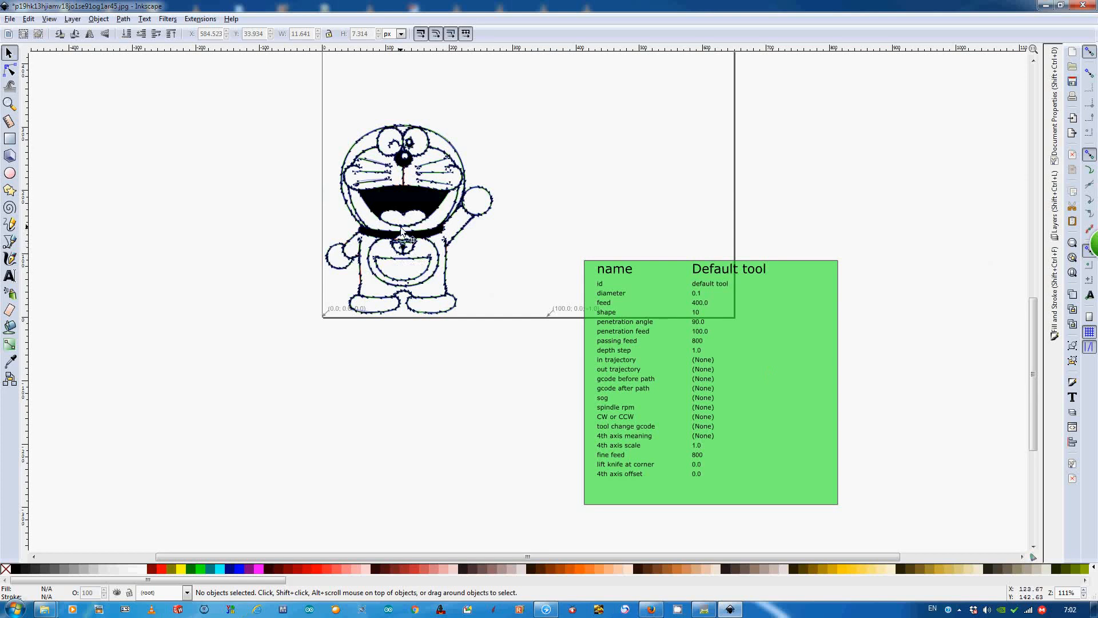
scroll(416, 235, "up", 2)
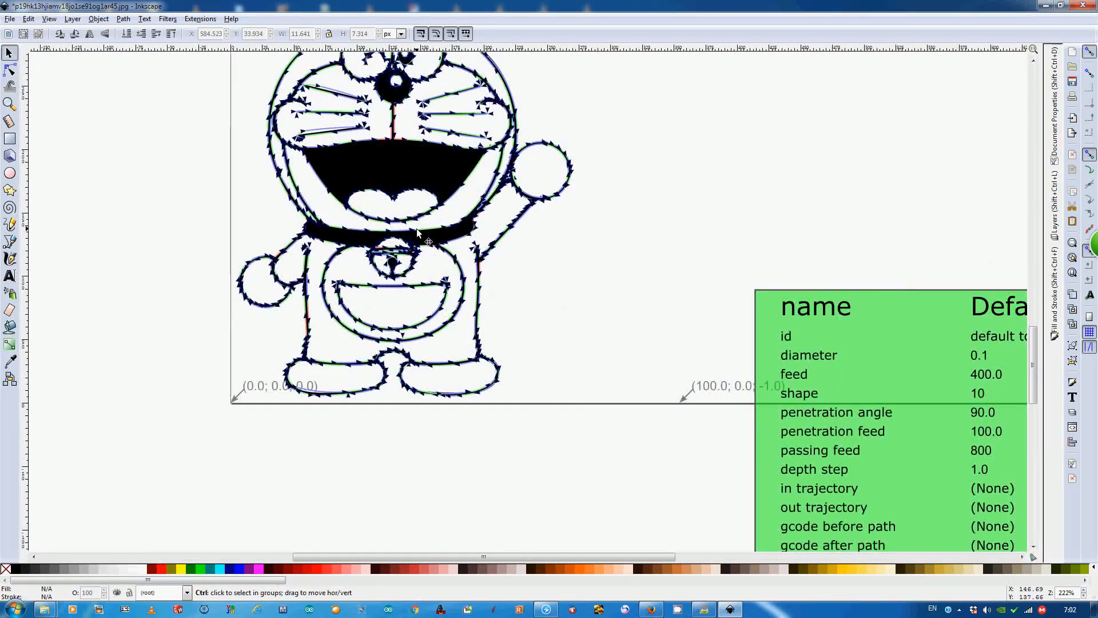
scroll(416, 229, "down", 2)
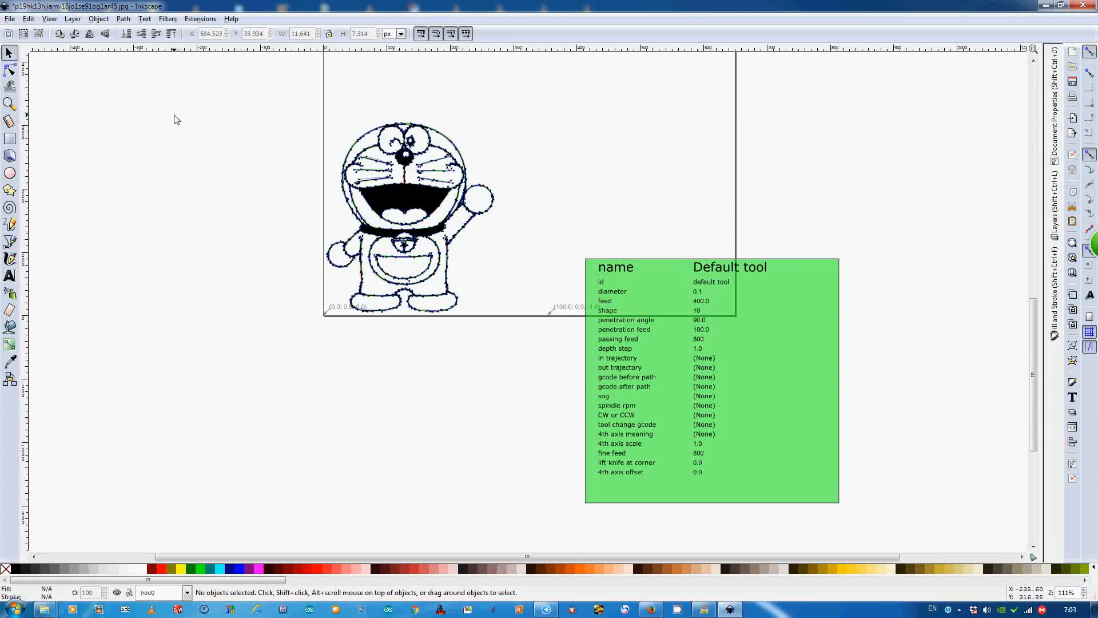
- Minimize Inkscape, clear the gcodetools-master folder window away, and locate the generated test gcode _0001 NGC file on Local Disk (D:)
left_click(1045, 5)
double_click(21, 175)
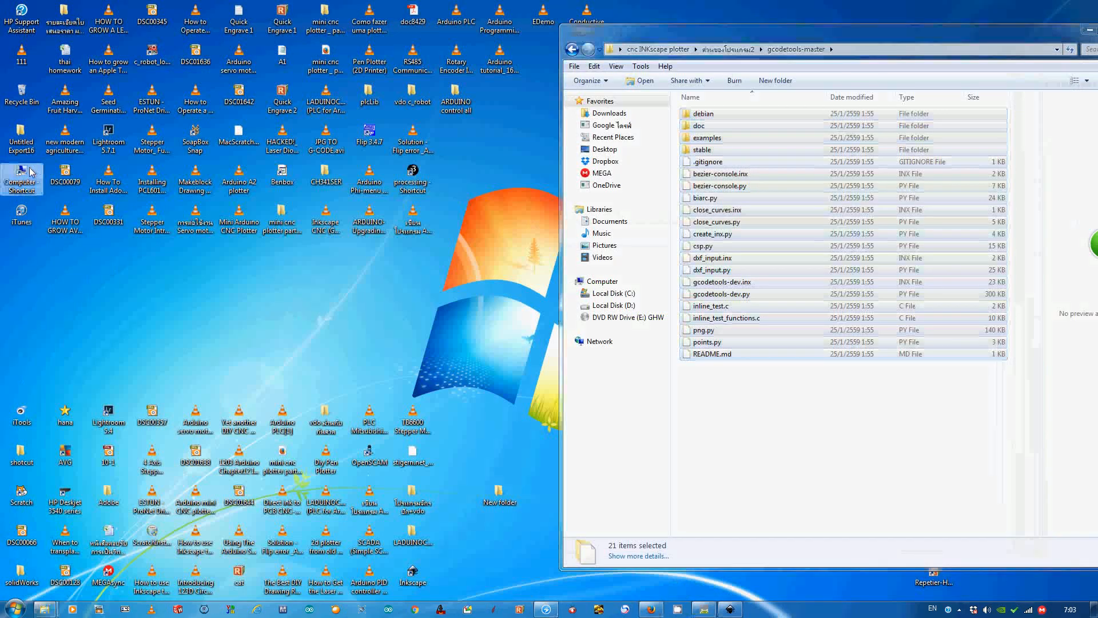
left_click(949, 35)
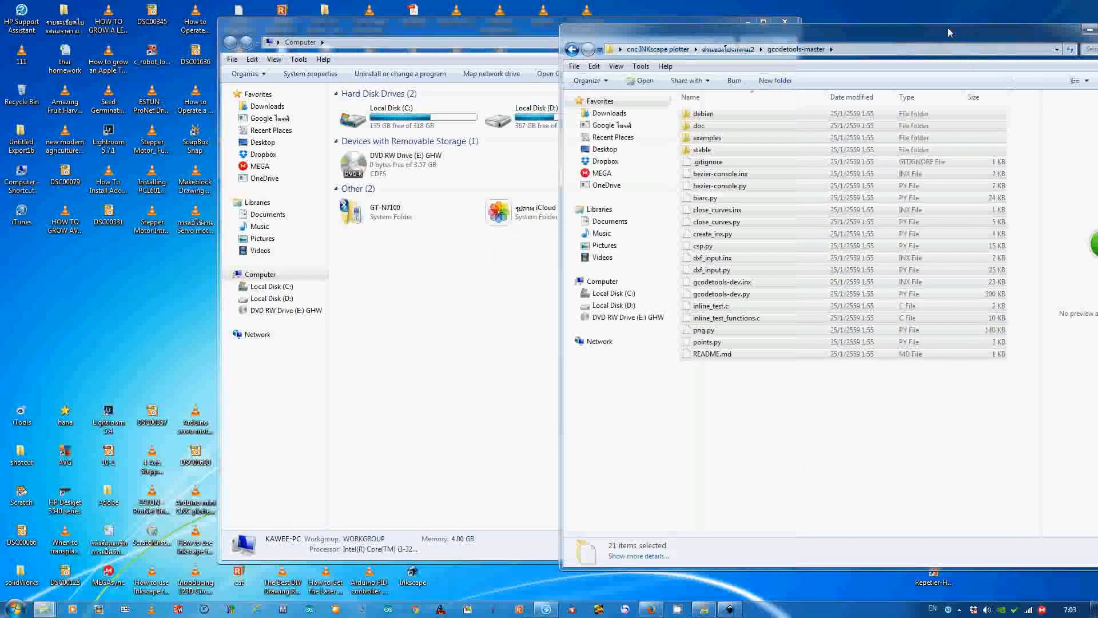
left_click(1089, 29)
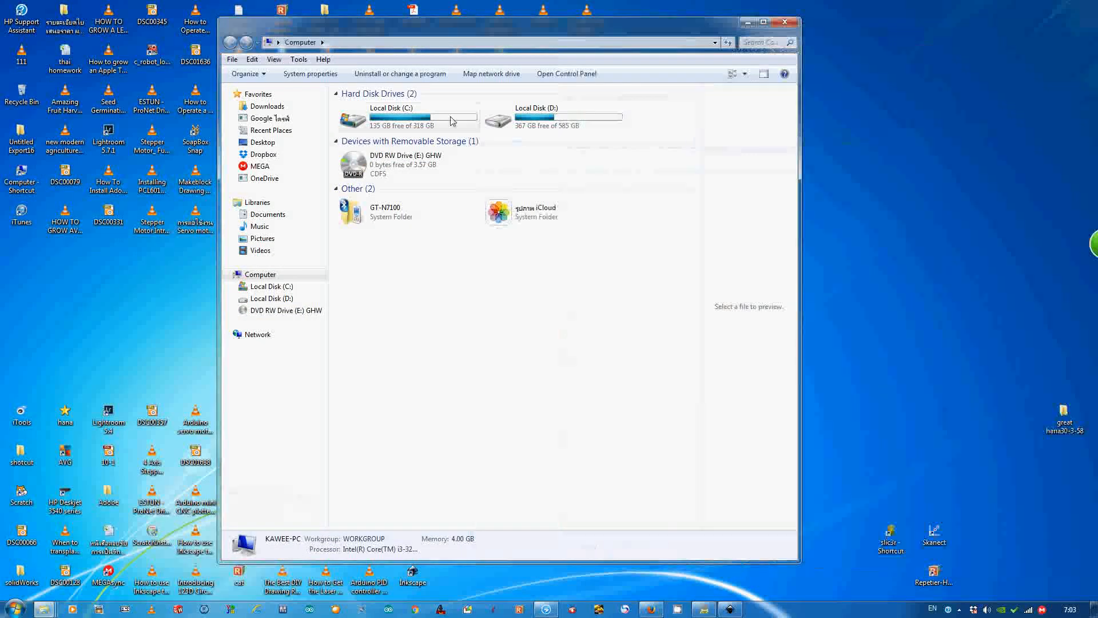
left_click(556, 120)
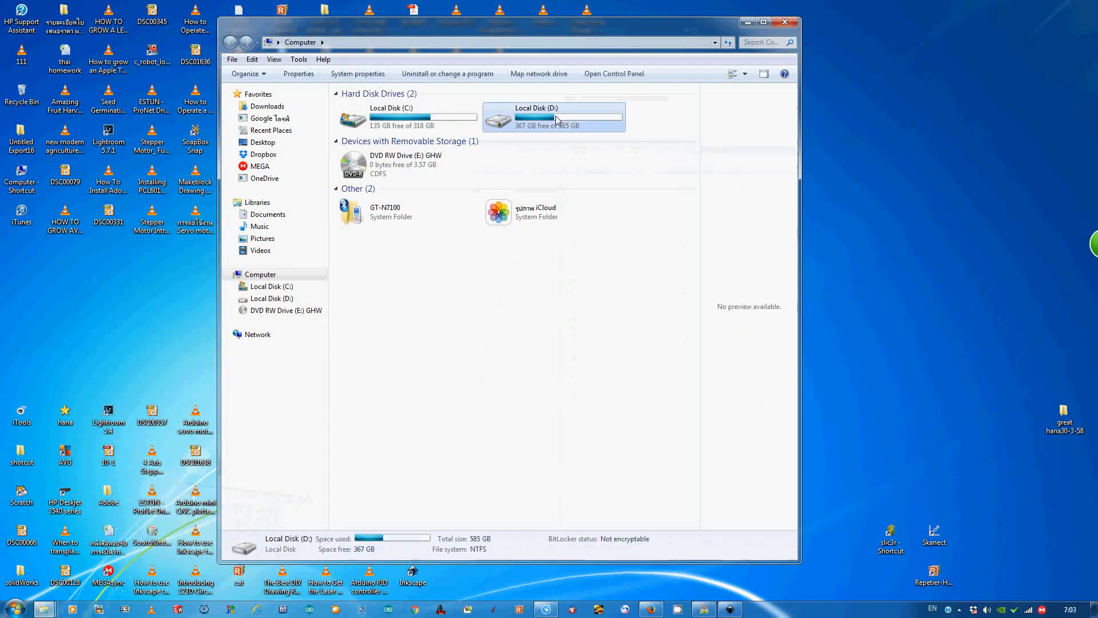
left_click_drag(477, 33, 281, 19)
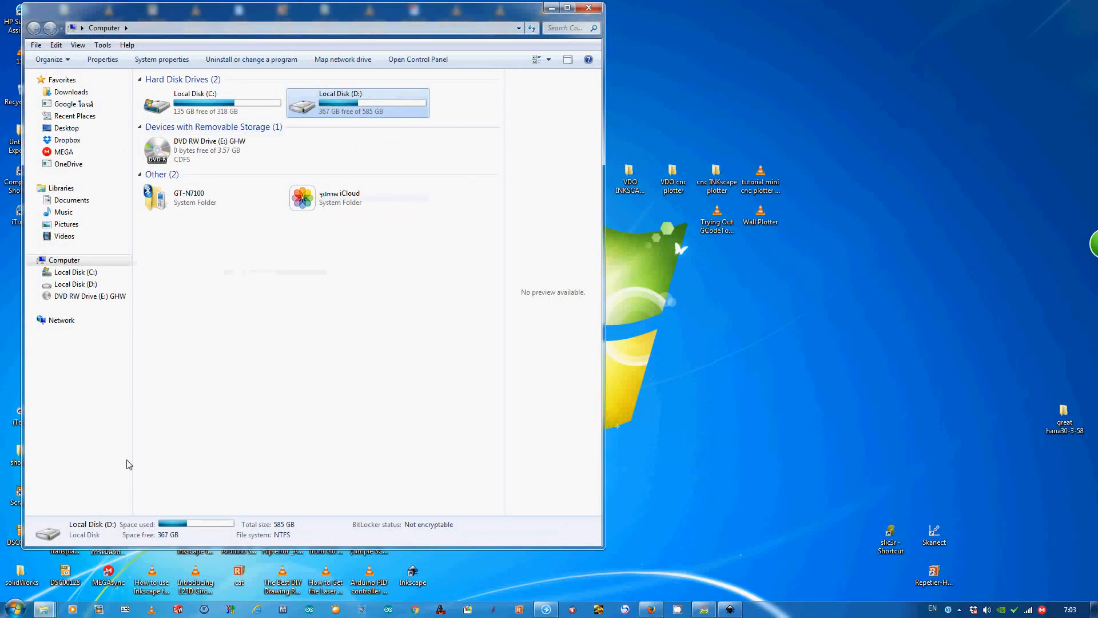
left_click(50, 611)
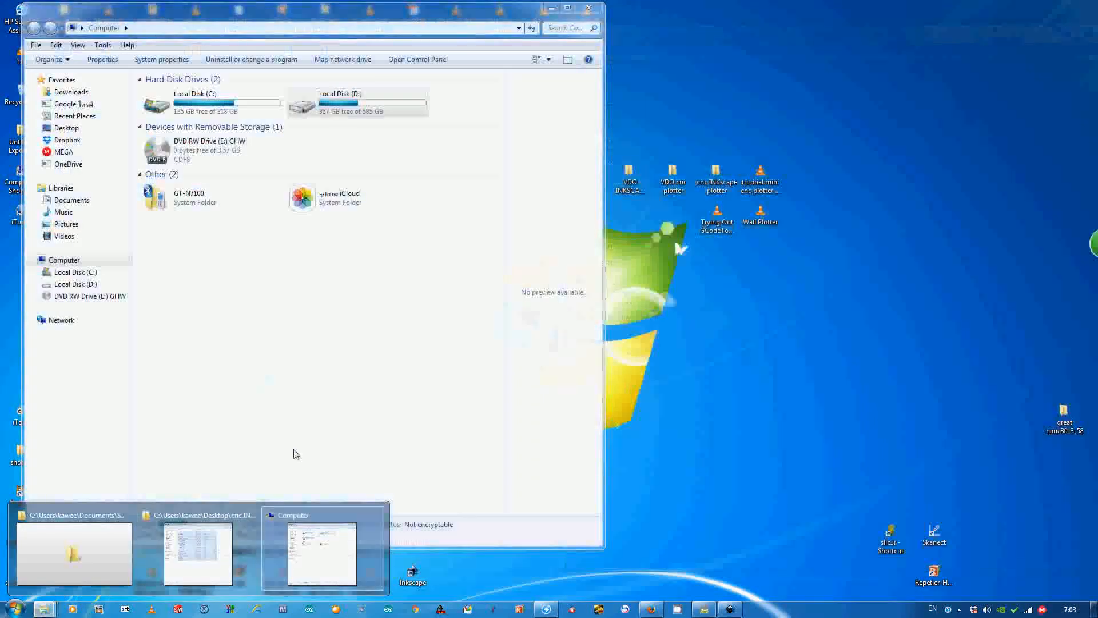
double_click(354, 105)
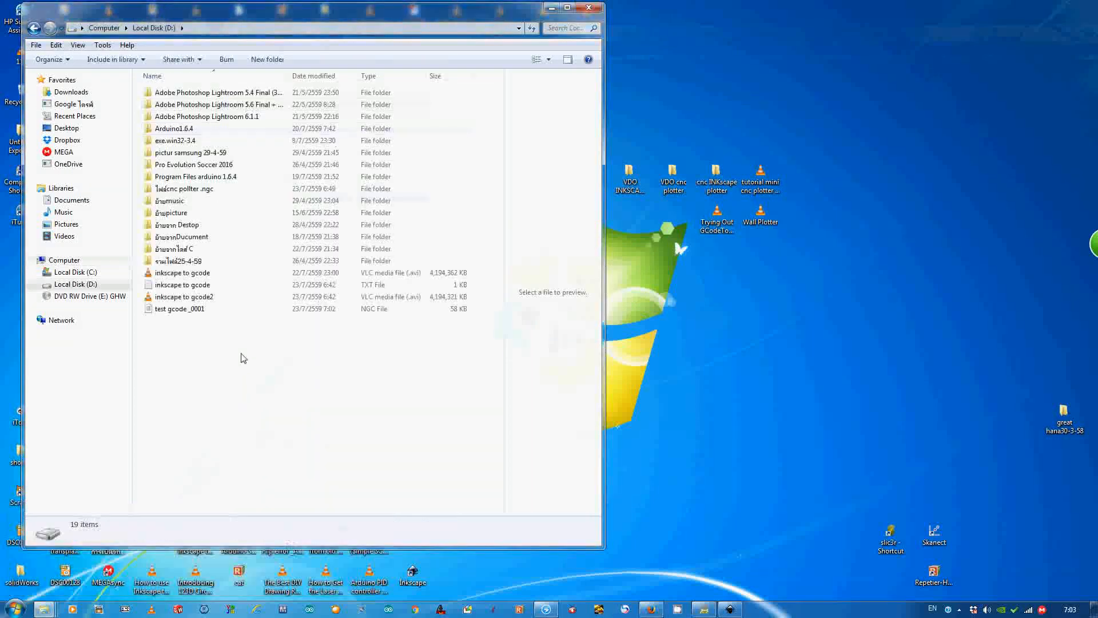
left_click(184, 314)
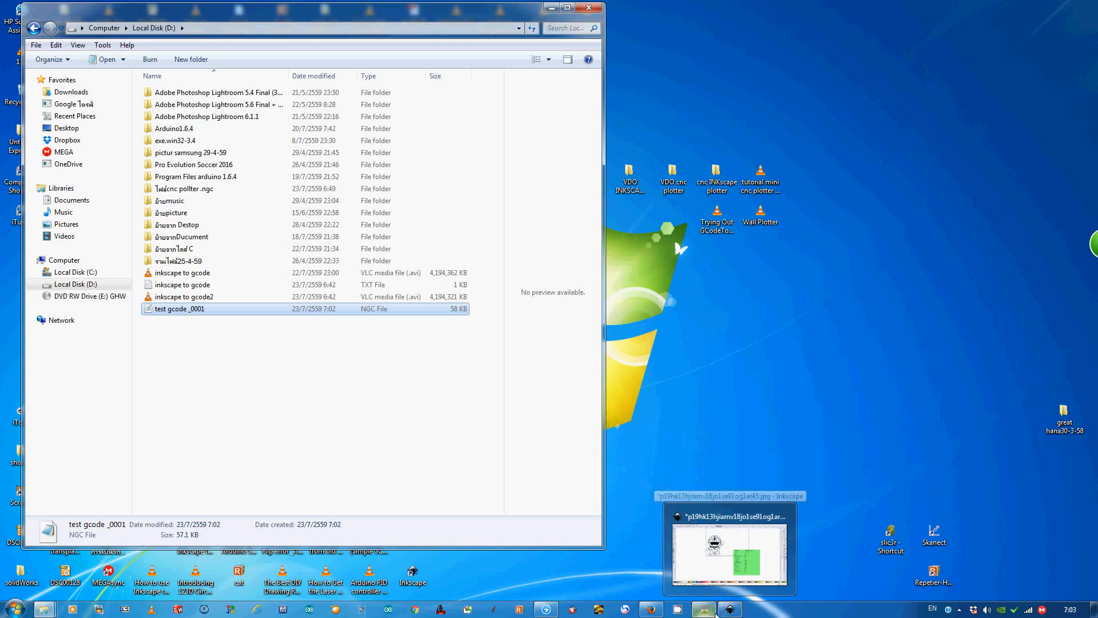
- Load D:/test gcode _0001.ngc into Grbl Controller to preview its toolpath, and minimize both that window and the file browser
mouse_move(651, 609)
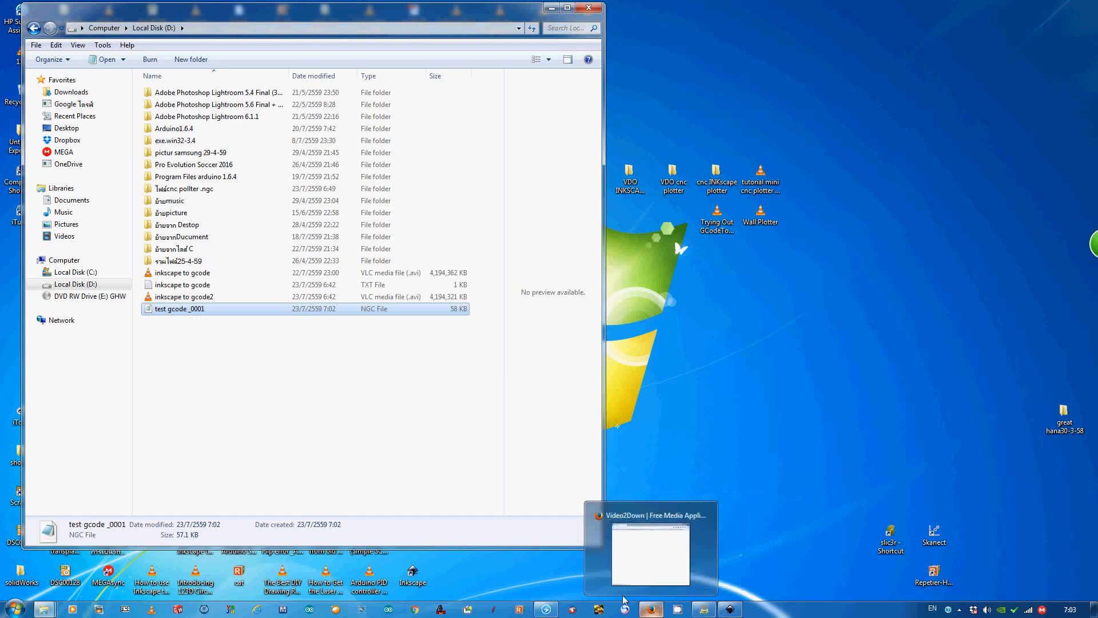
left_click(440, 610)
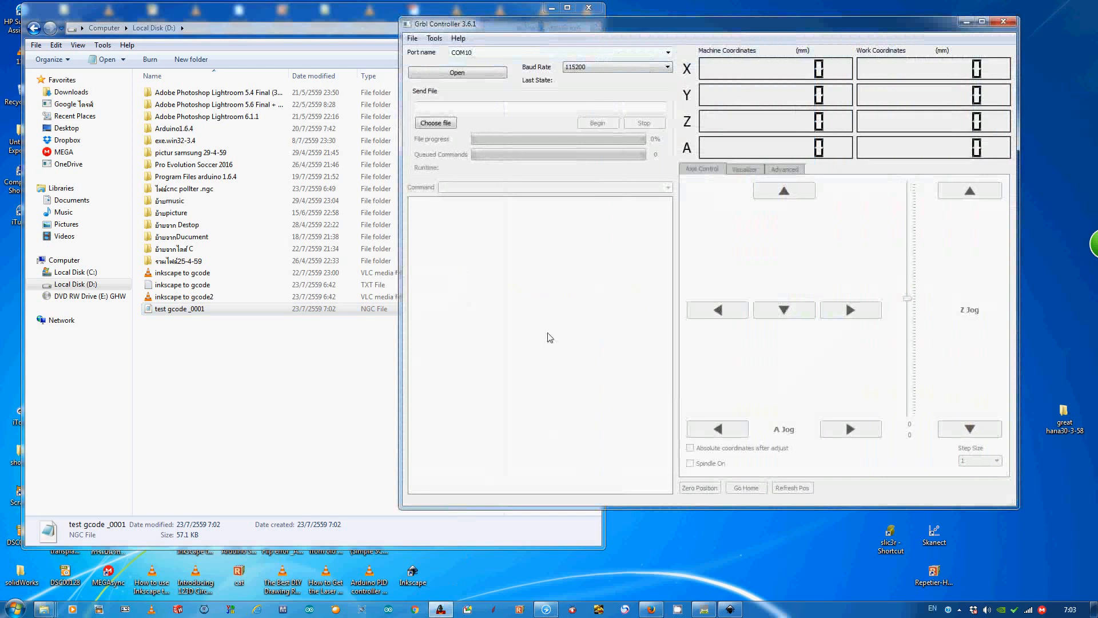
left_click(439, 123)
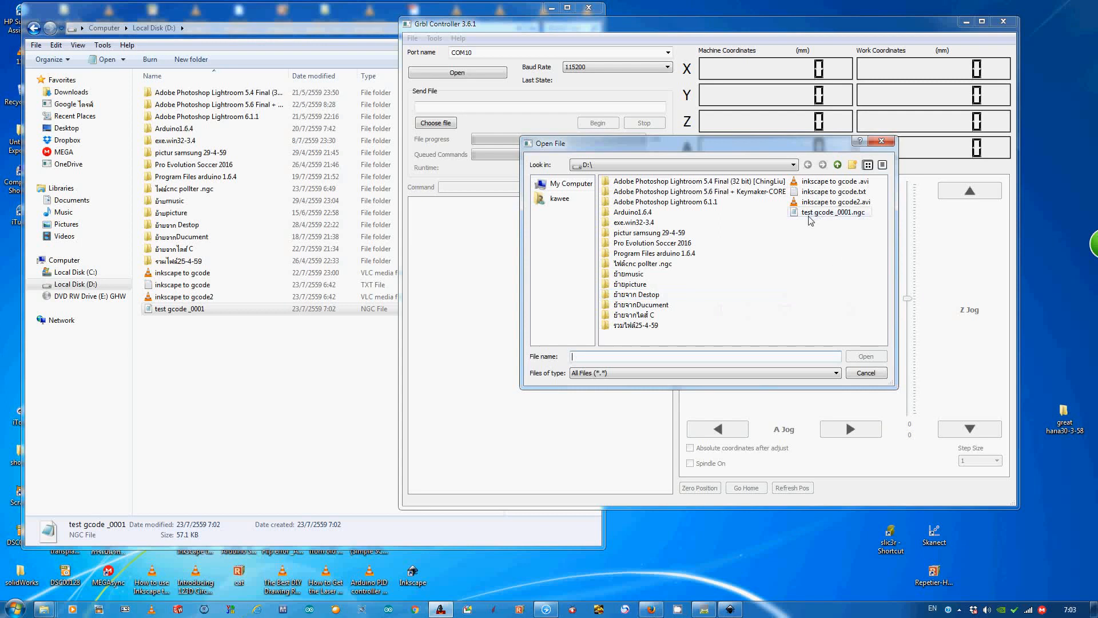
left_click(829, 212)
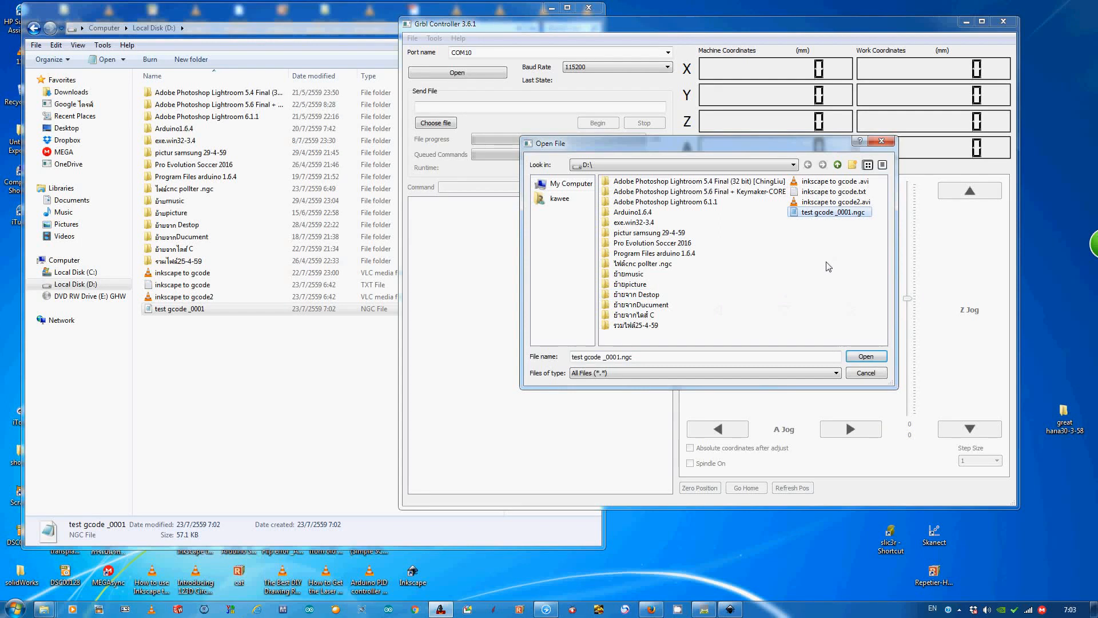
left_click(865, 357)
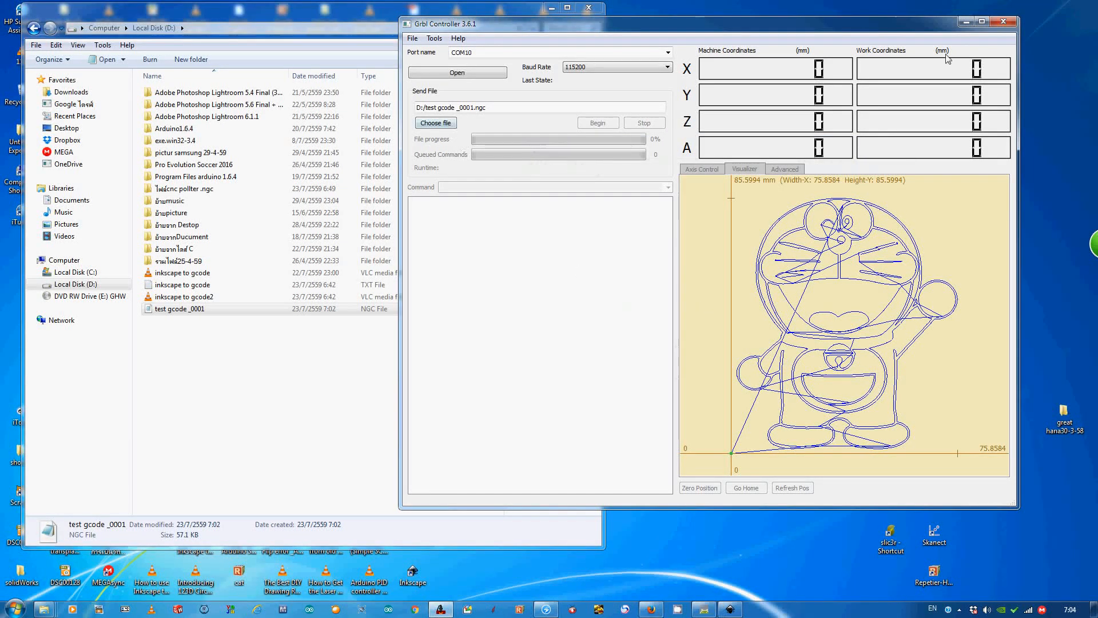
left_click(966, 22)
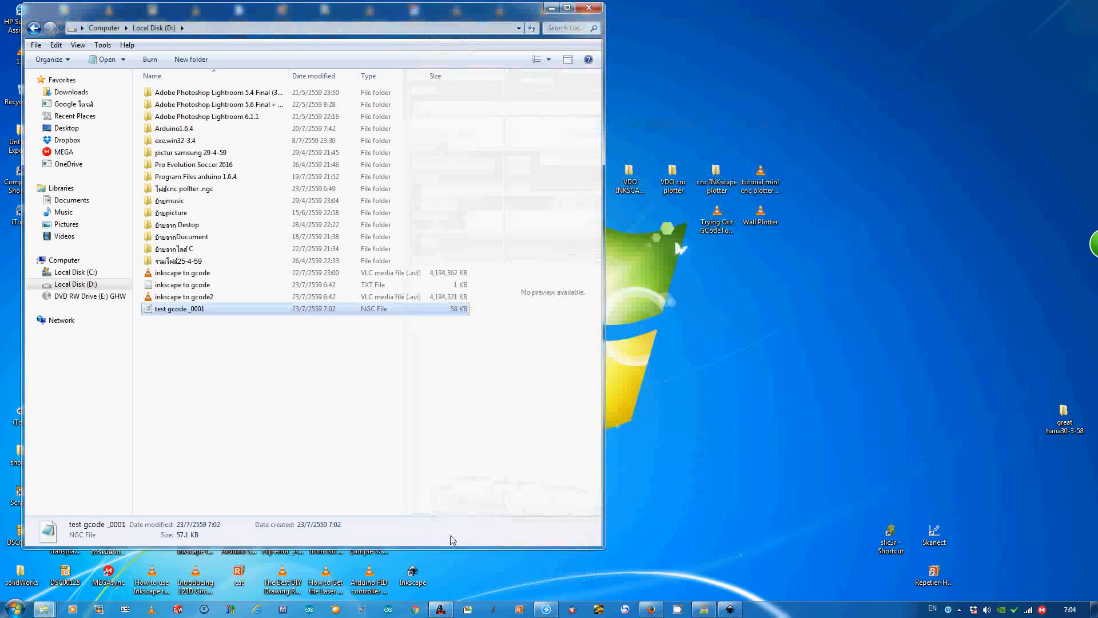
left_click_drag(351, 21, 716, 53)
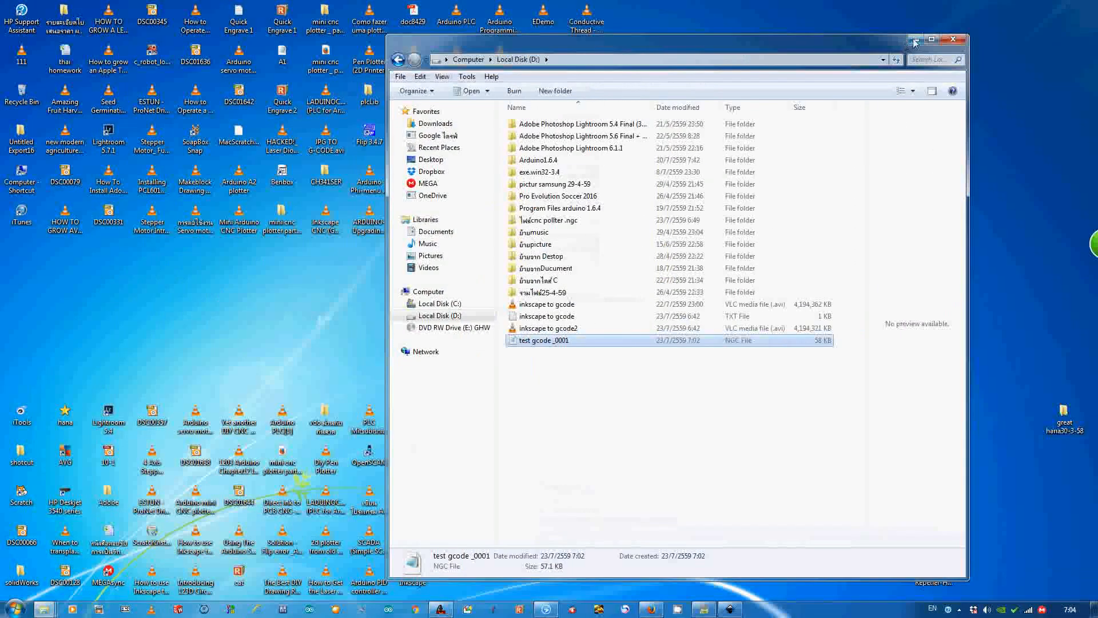
left_click(915, 40)
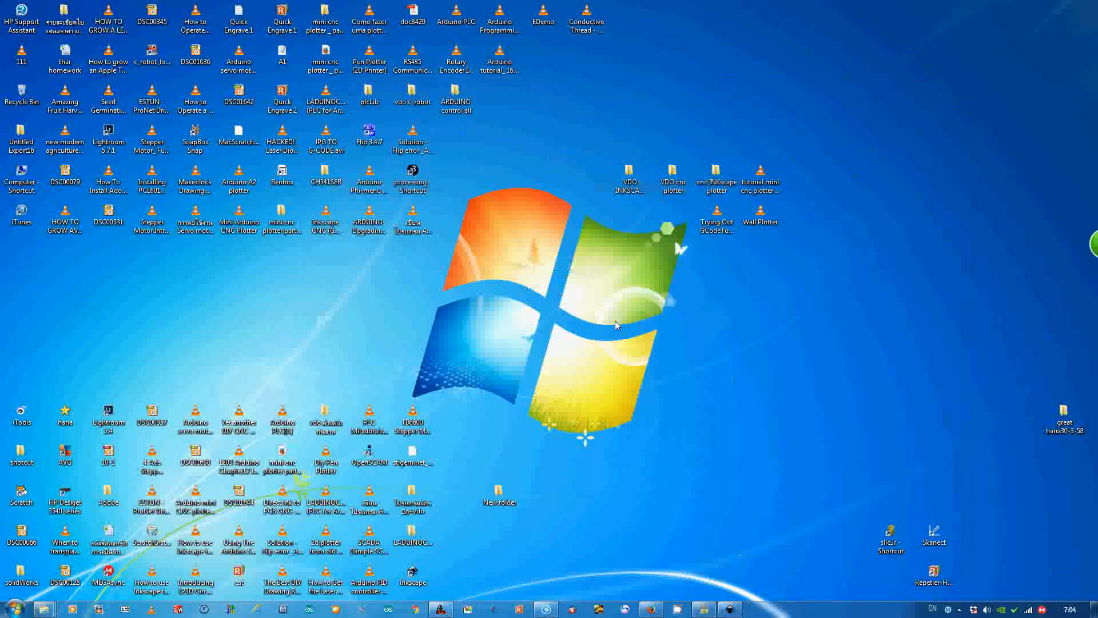
- Open test gcode _0001.ngc from D: in OpenSCAM and hide the workpiece to view only the toolpath, minimizing the window when done
left_click(369, 457)
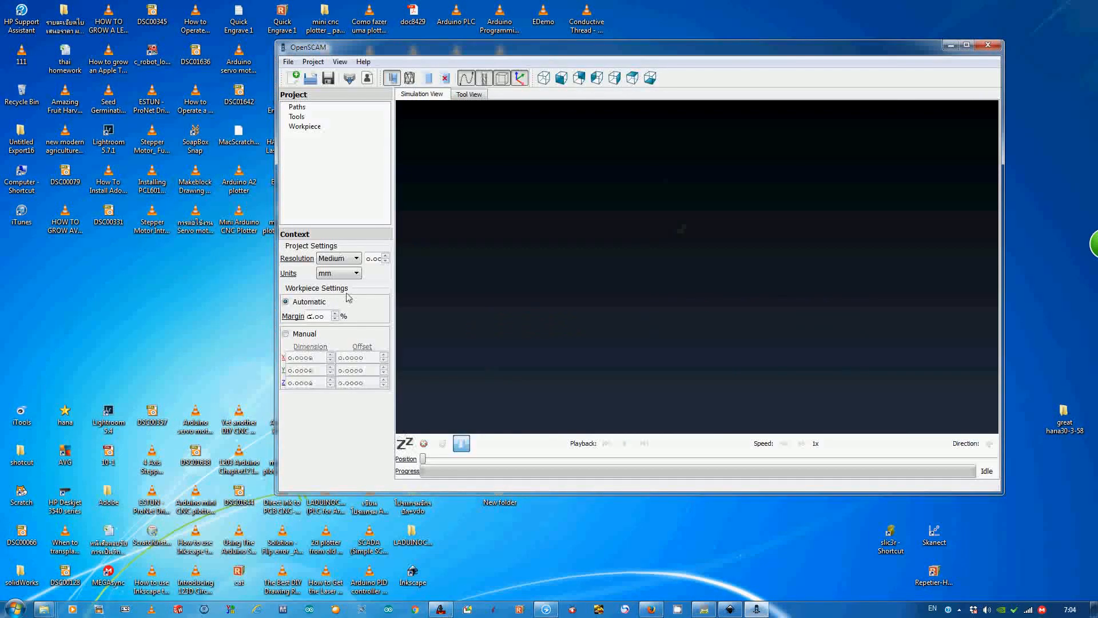
left_click(312, 81)
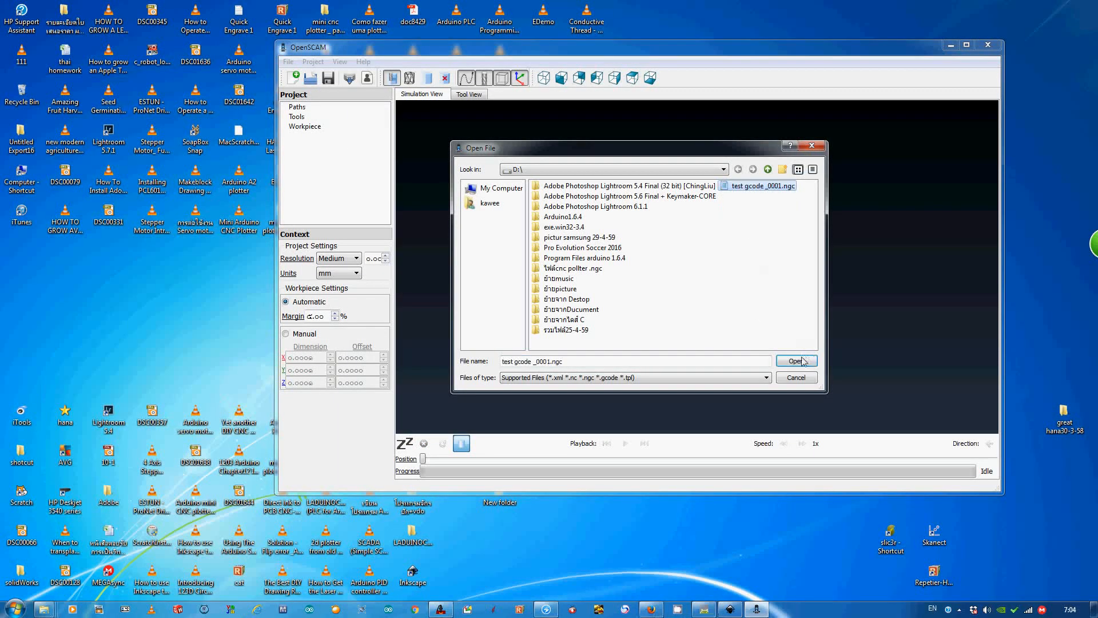
left_click(796, 360)
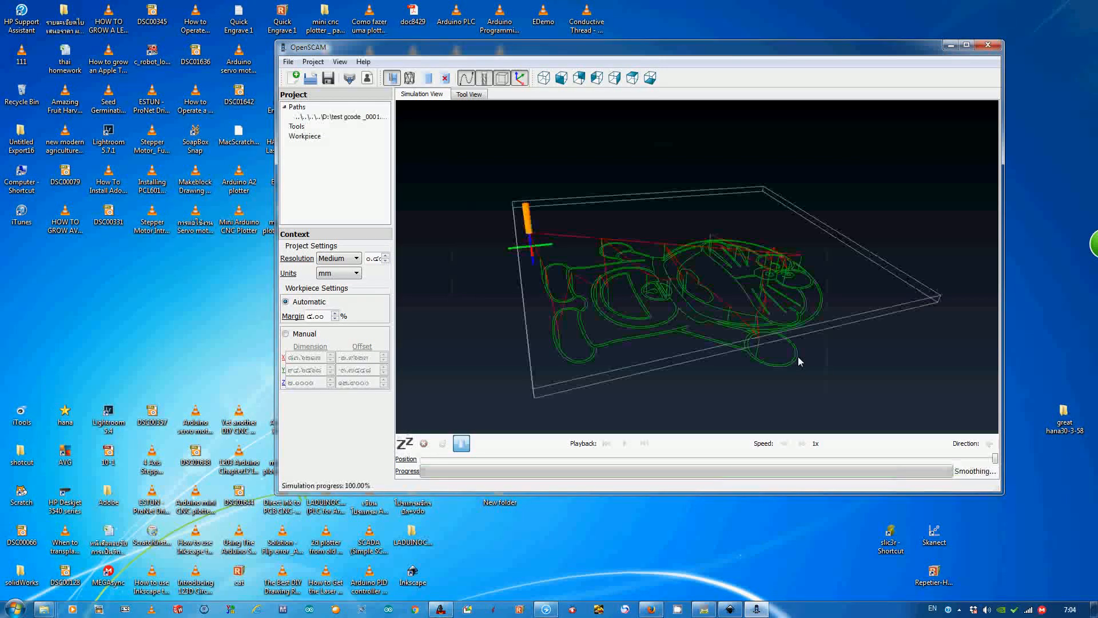
left_click(445, 77)
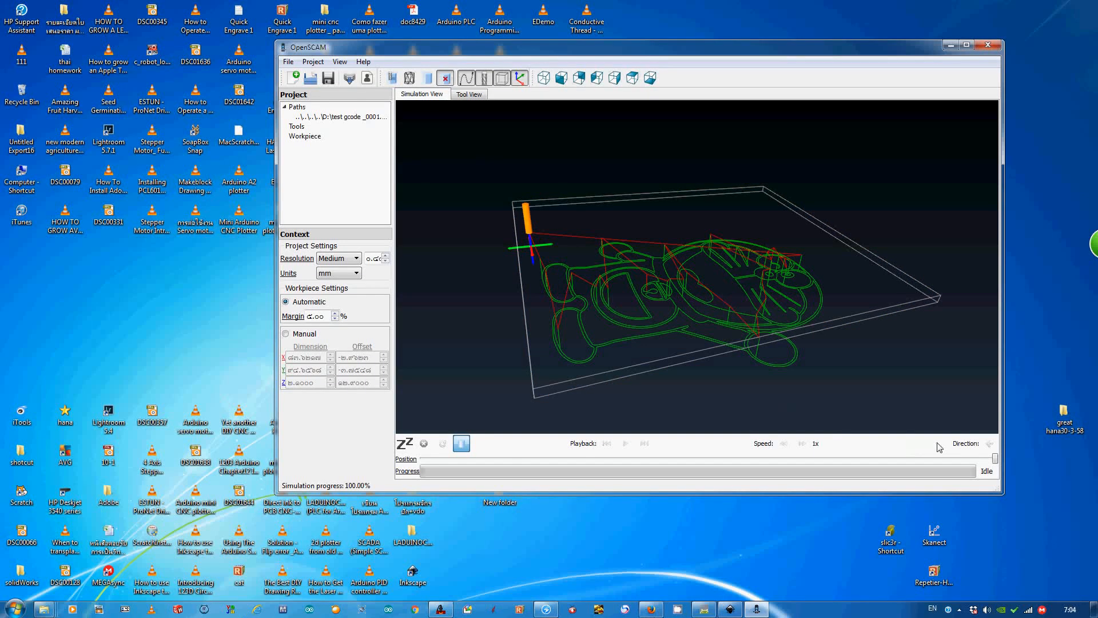
mouse_move(995, 458)
left_mouse_down()
mouse_move(402, 452)
mouse_move(1002, 489)
left_mouse_up()
left_click(948, 46)
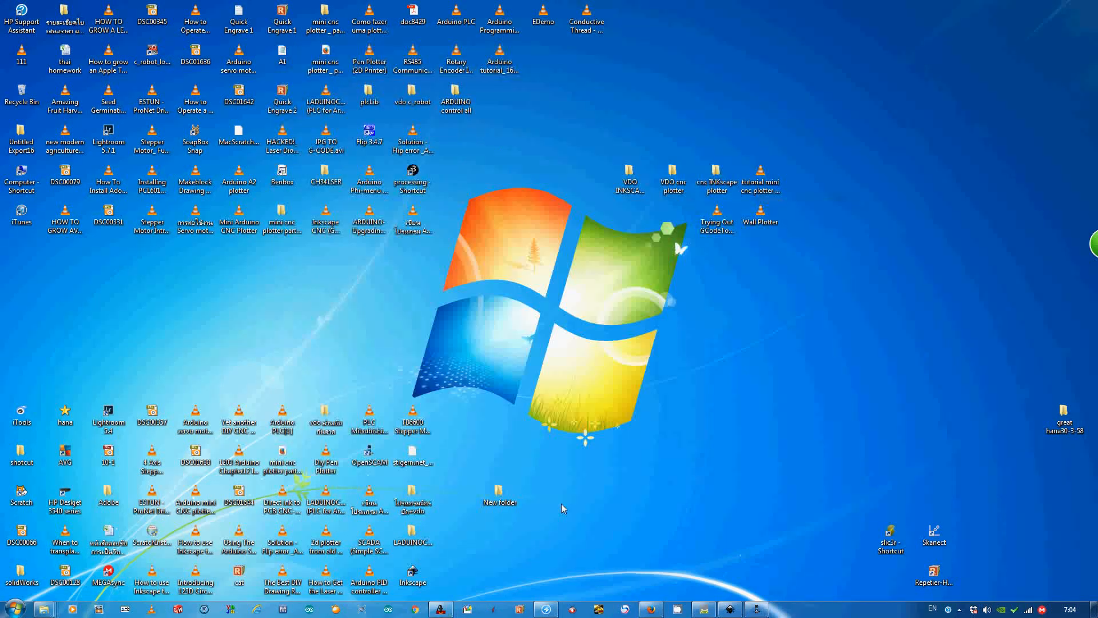
- Load test gcode _0001 from D: into Repetier-Host with the file type set to All files, and inspect its toolpath up close
double_click(934, 573)
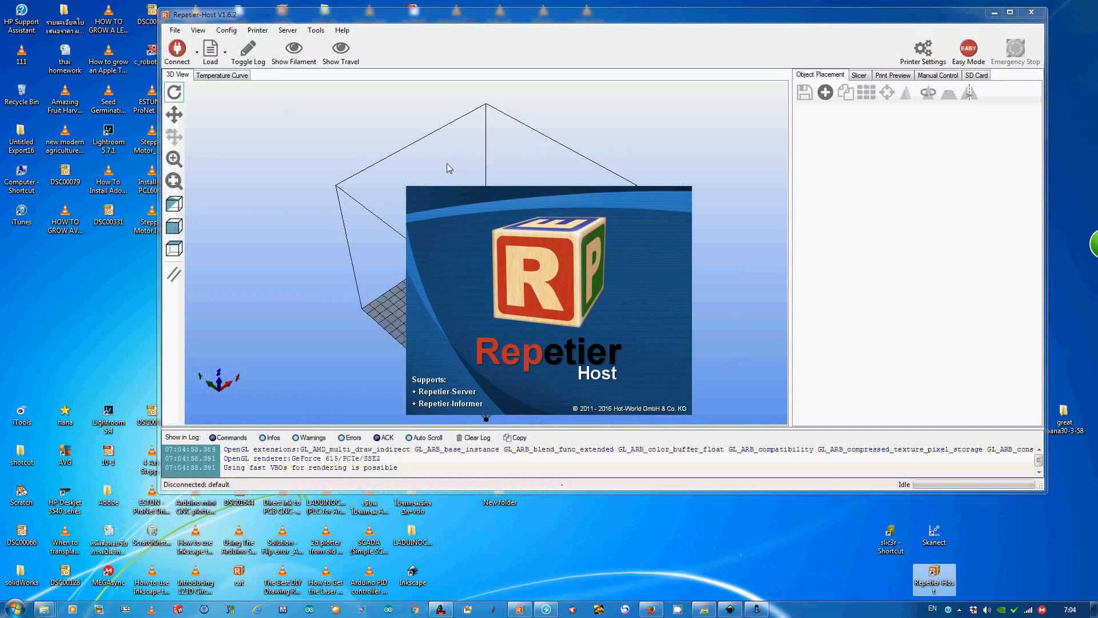
left_click(175, 30)
left_click(179, 44)
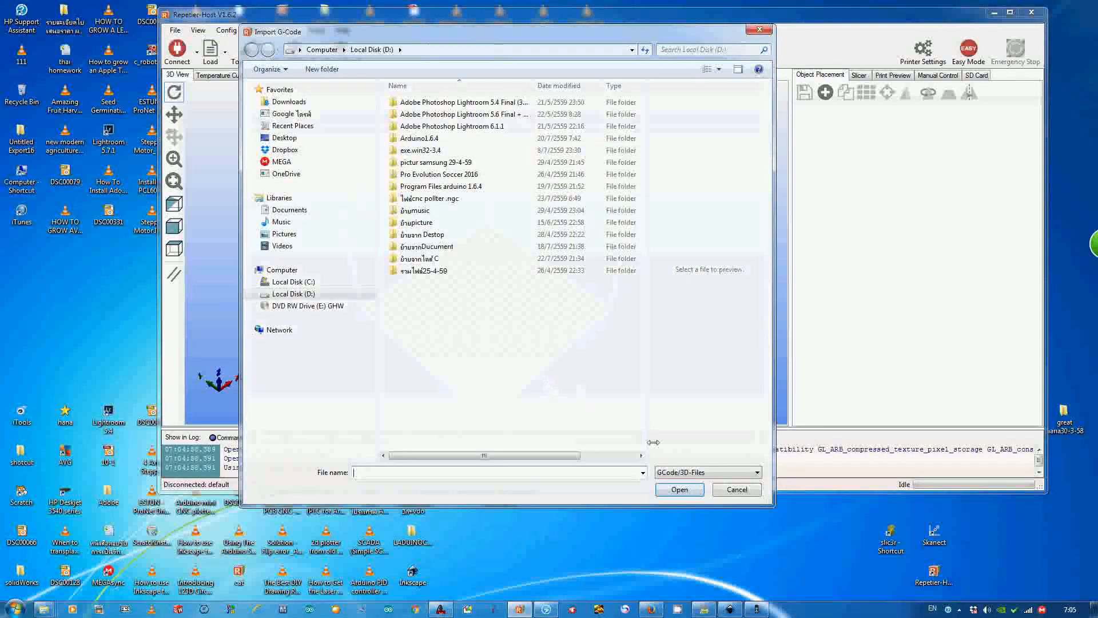
left_click(758, 473)
left_click(738, 493)
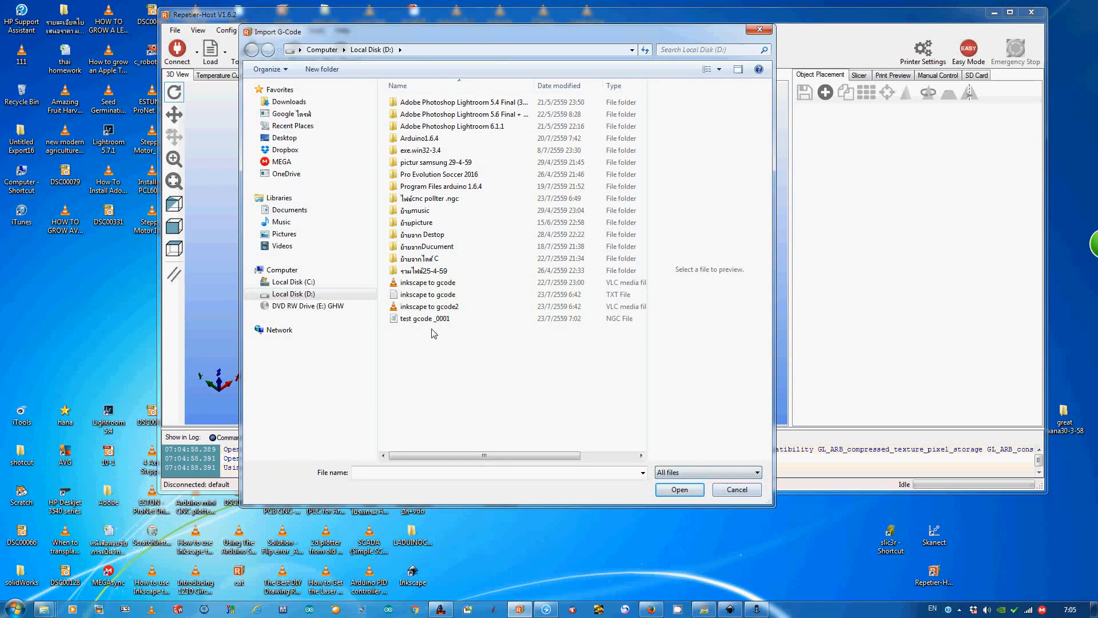
double_click(425, 322)
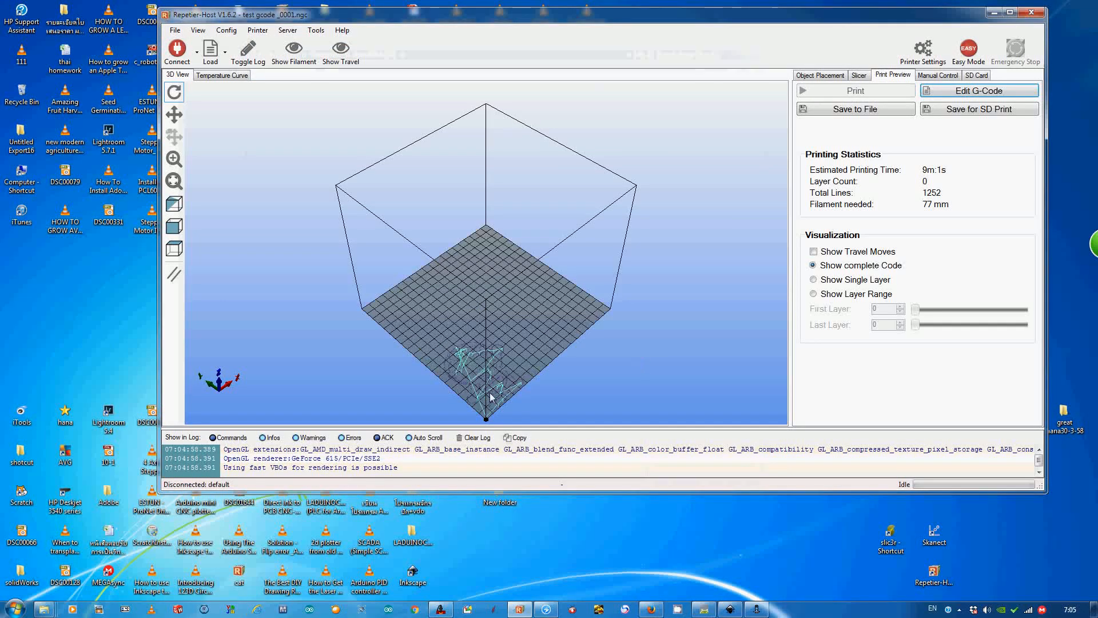
left_click_drag(497, 406, 457, 249)
scroll(417, 372, "up", 5)
scroll(456, 284, "up", 5)
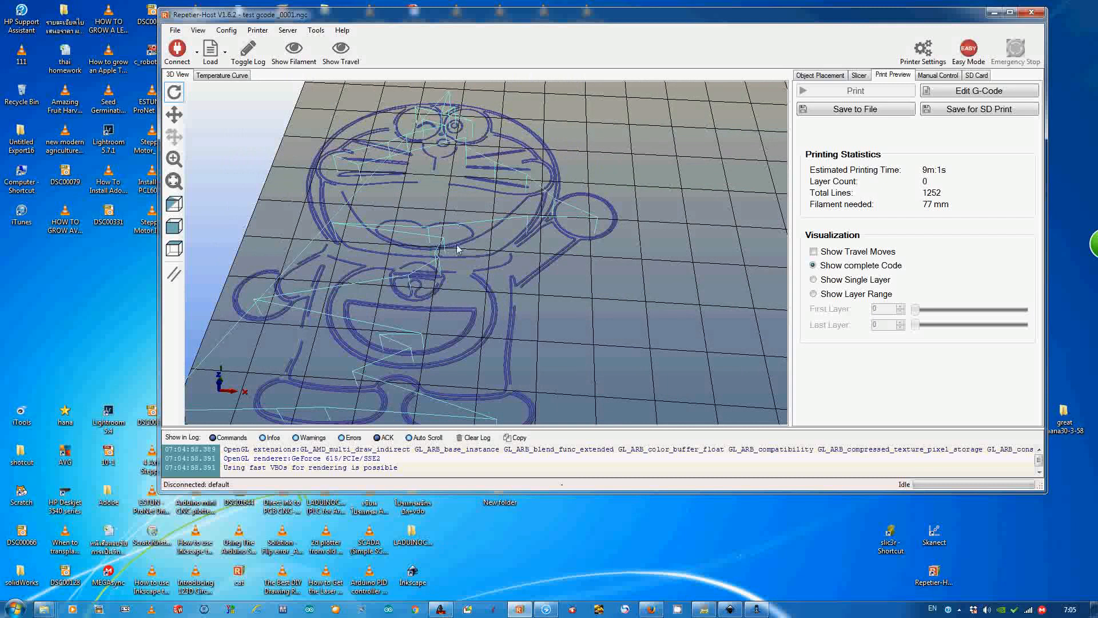
- Show the loaded file's code in the G-Code Editor, look through its opening lines, and minimize Repetier-Host
left_click(953, 93)
mouse_move(1037, 117)
left_mouse_down()
mouse_move(1042, 243)
mouse_move(1039, 105)
left_mouse_up()
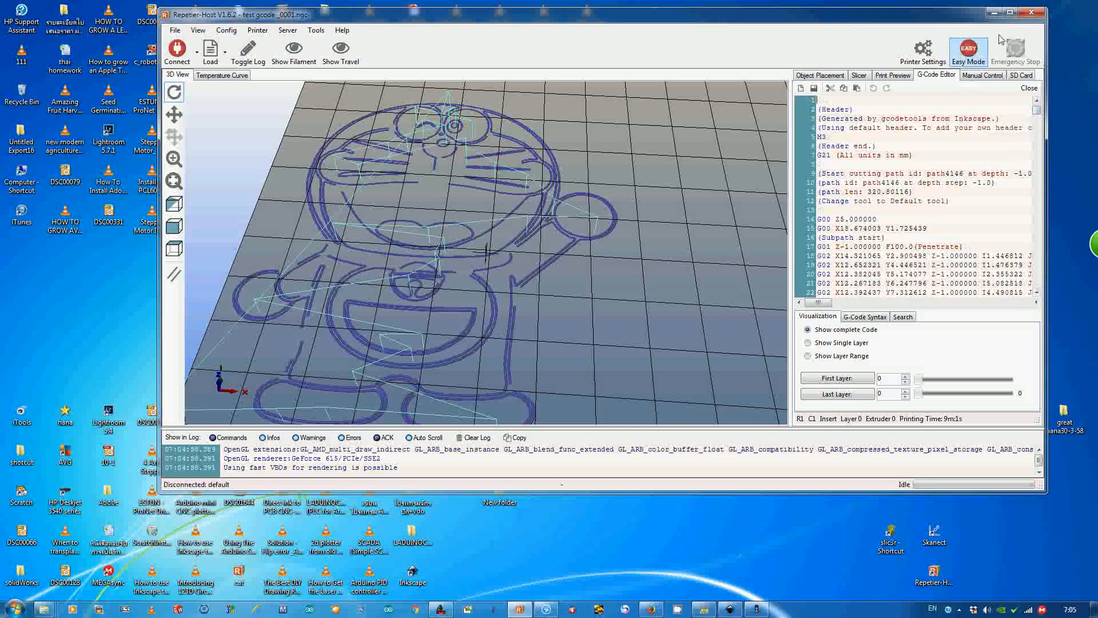
left_click(995, 13)
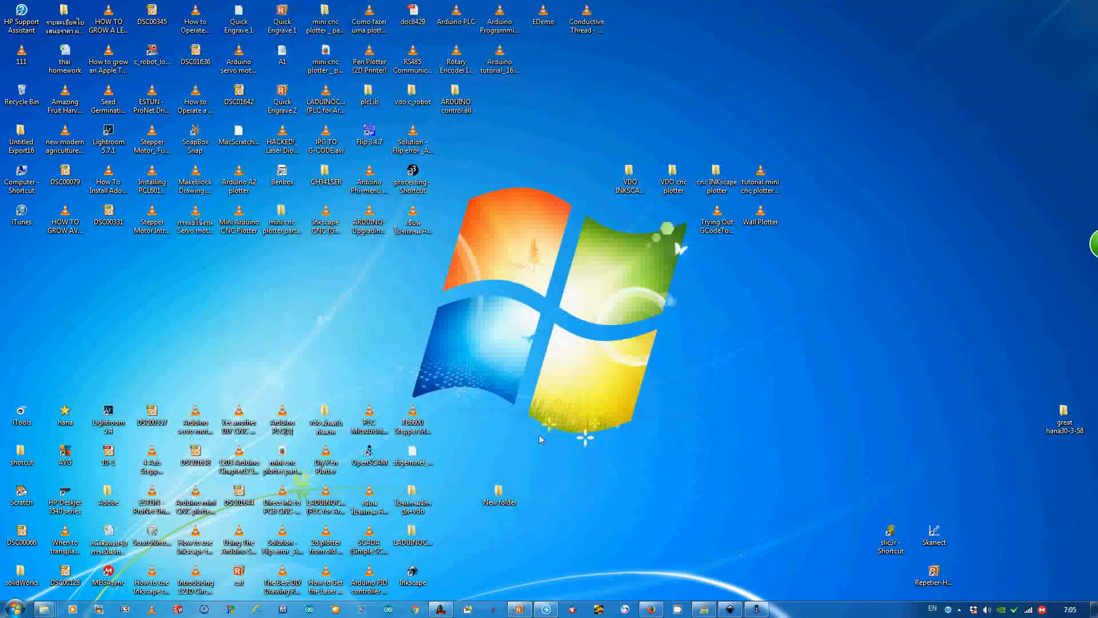